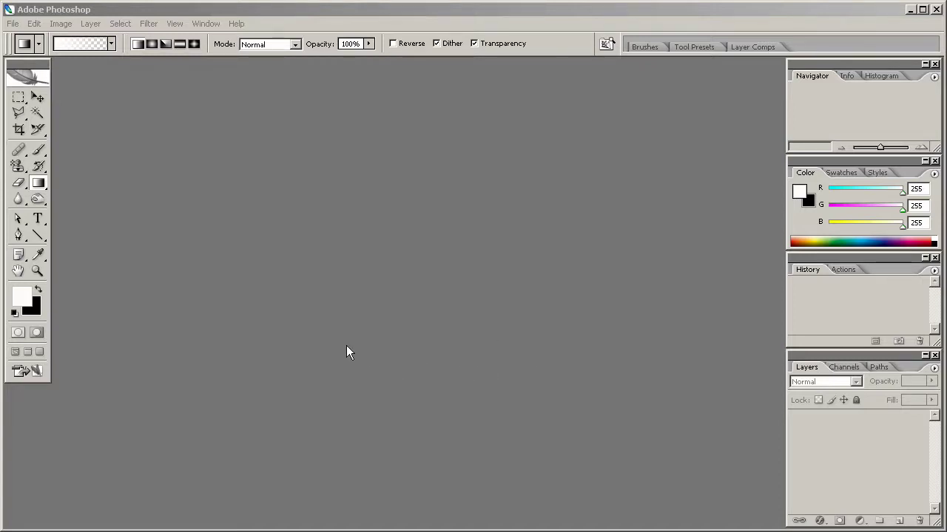
Step: Reset and swap the default colours, then start a new Untitled-1 document
key(d)
key(x)
key(ctrl+n)
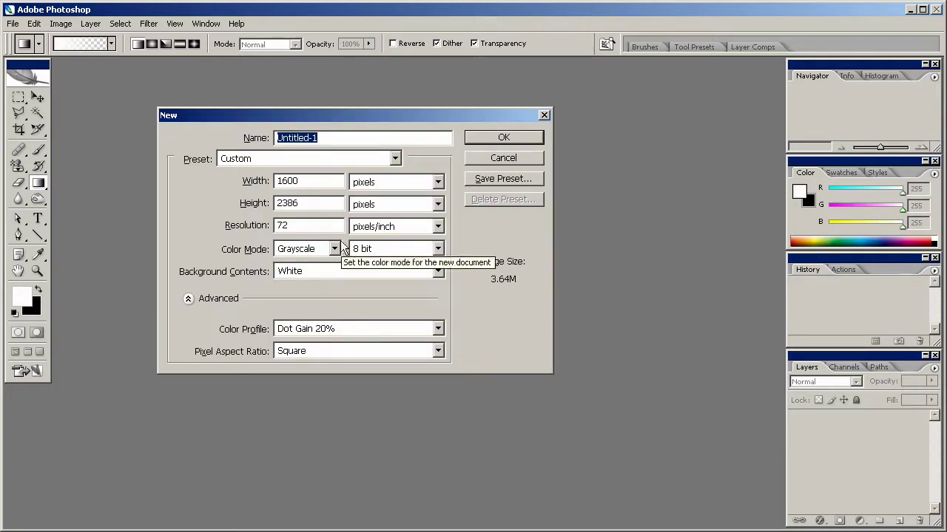
Step: Create a blank 500 × 500 pixel document and enlarge its window around the canvas
click(296, 184)
double_click(296, 184)
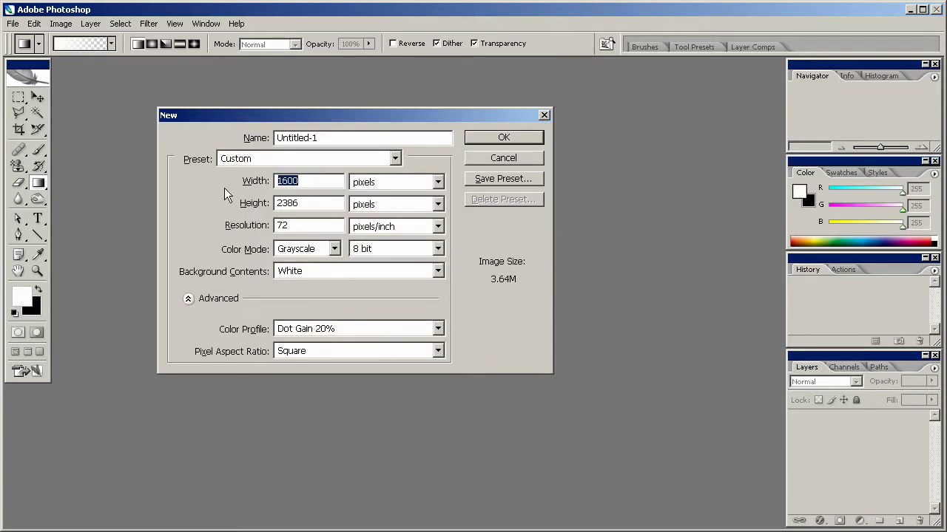
text(500)
key(Tab)
key(Tab)
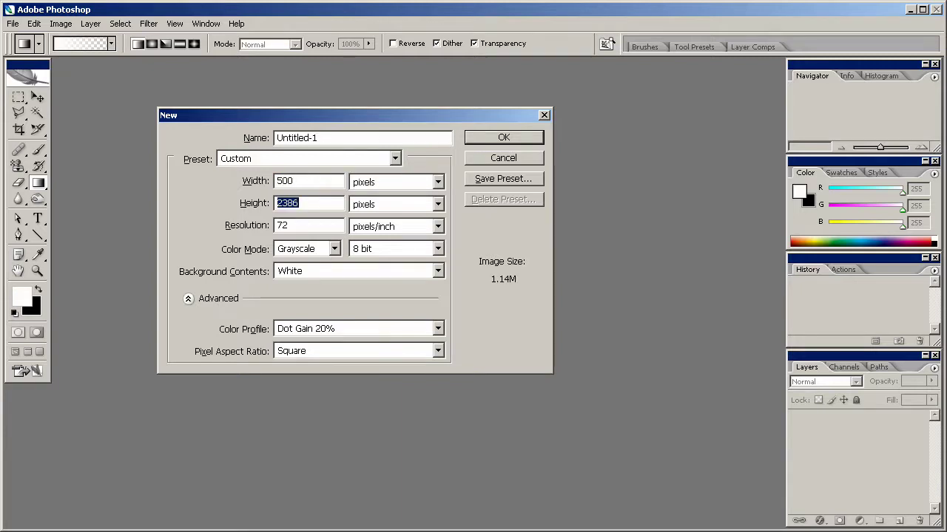
text(500)
key(Return)
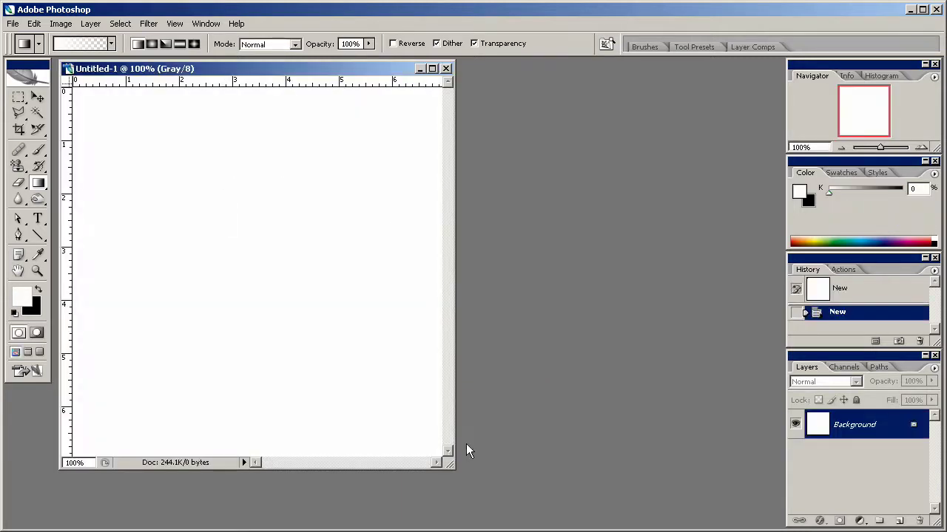
drag(451, 464, 556, 505)
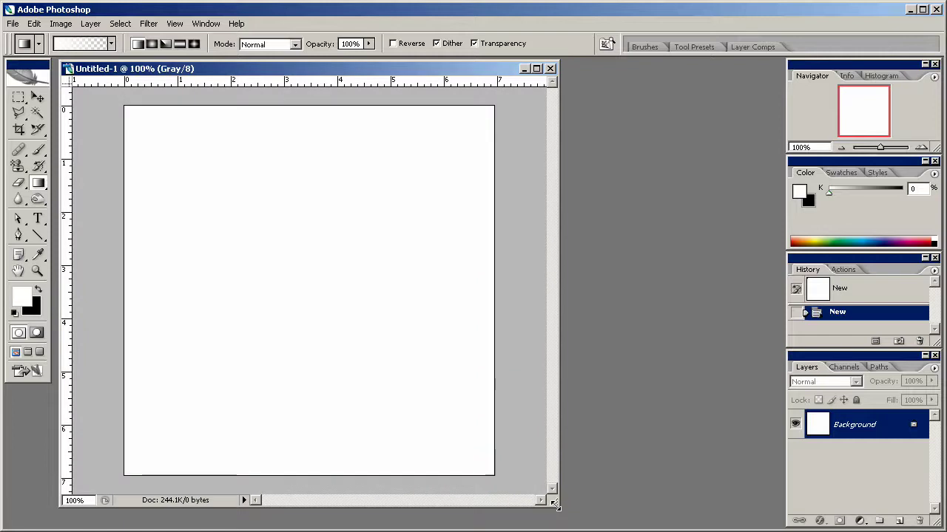
Step: Set the foreground colour to bright red (e70000)
click(21, 295)
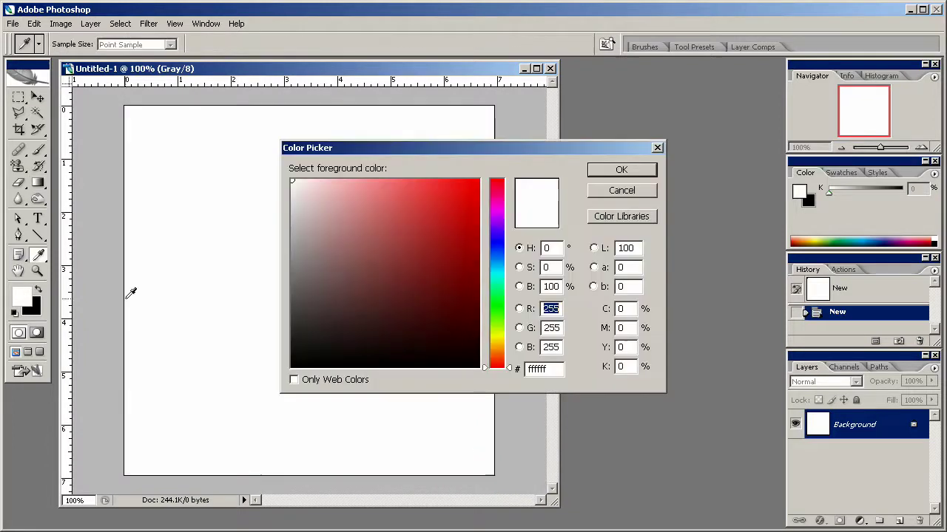
mouse_move(485, 248)
mouse_down()
mouse_move(480, 233)
mouse_move(536, 196)
mouse_up()
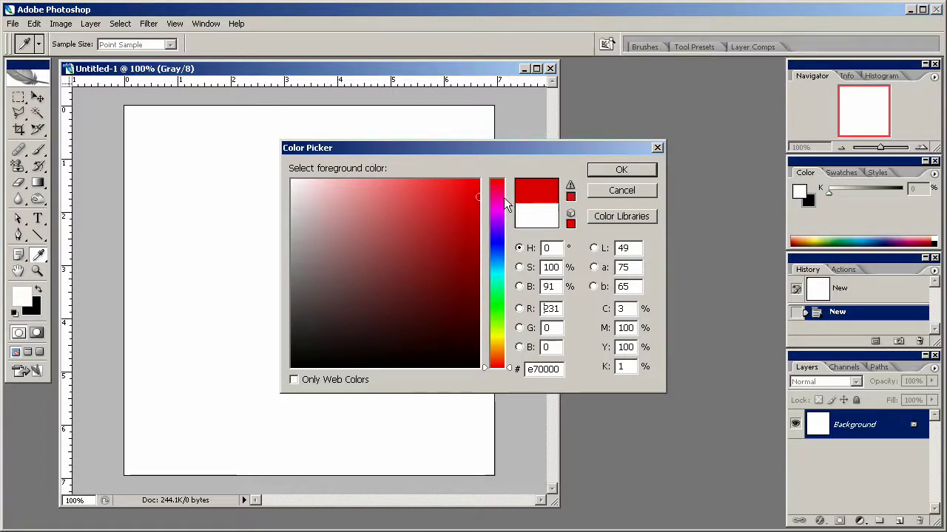
click(623, 169)
key(g)
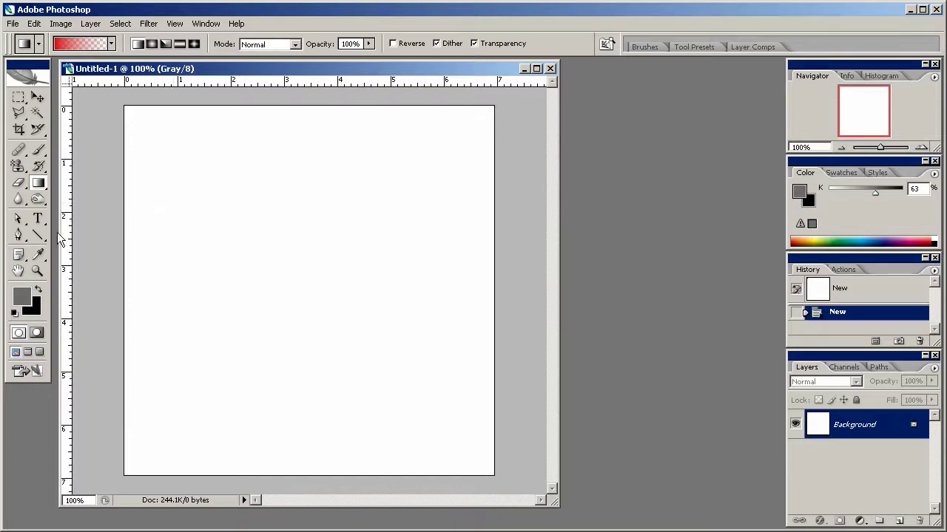
Step: With the Custom Shape Tool's Heart shape, draw a large heart across the canvas
drag(33, 235, 106, 305)
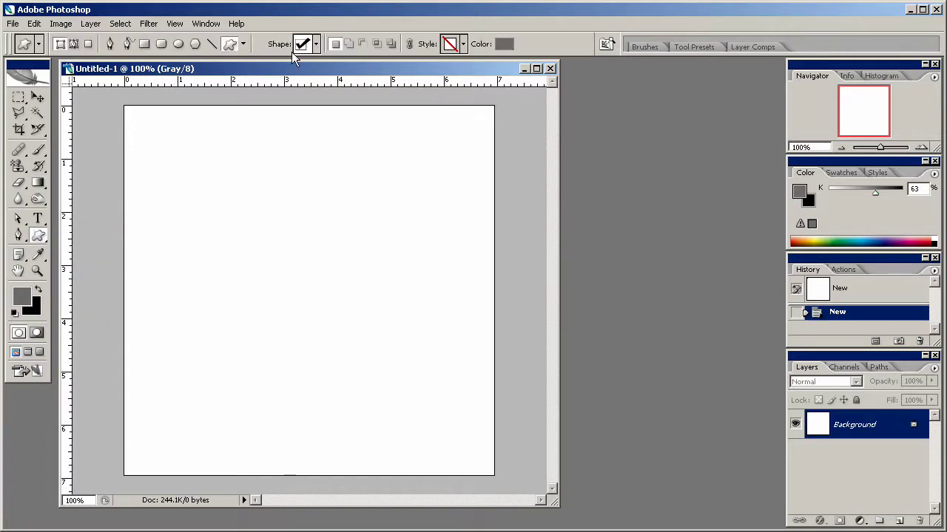
click(317, 45)
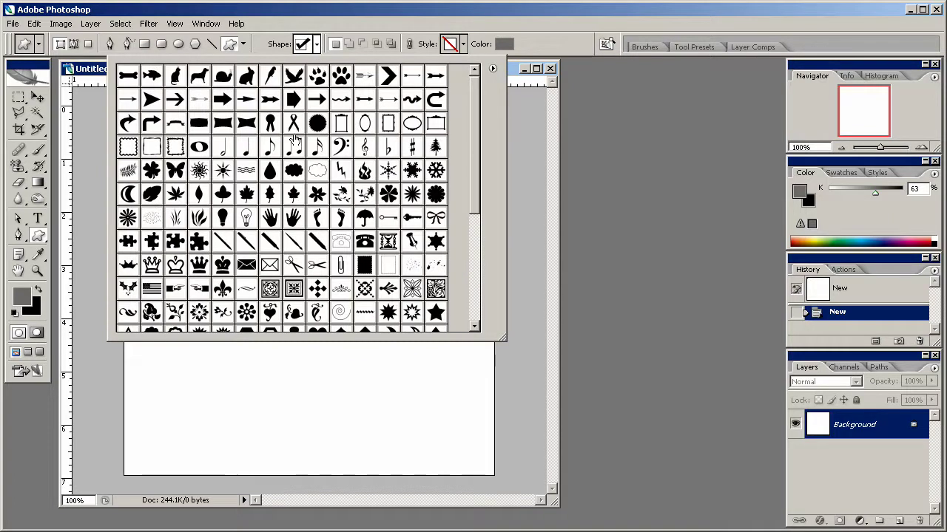
scroll(294, 140, down, 1)
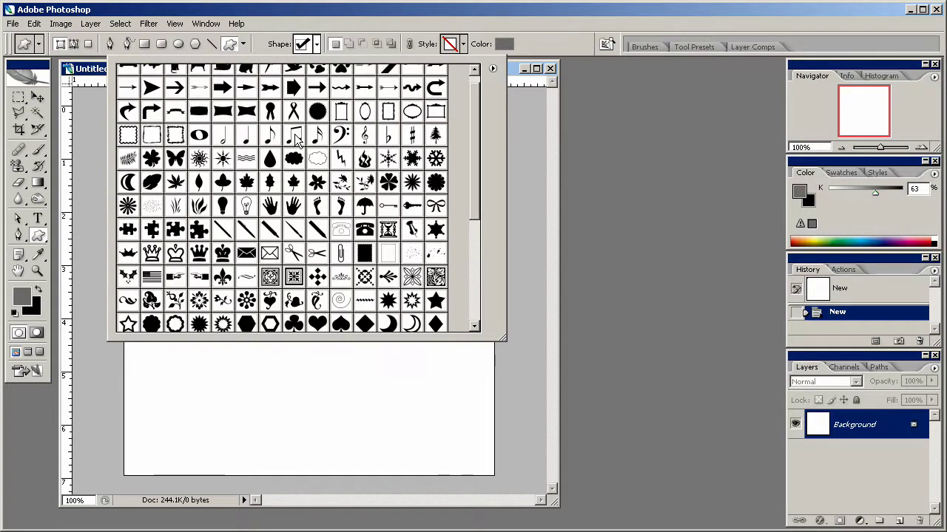
scroll(294, 140, down, 5)
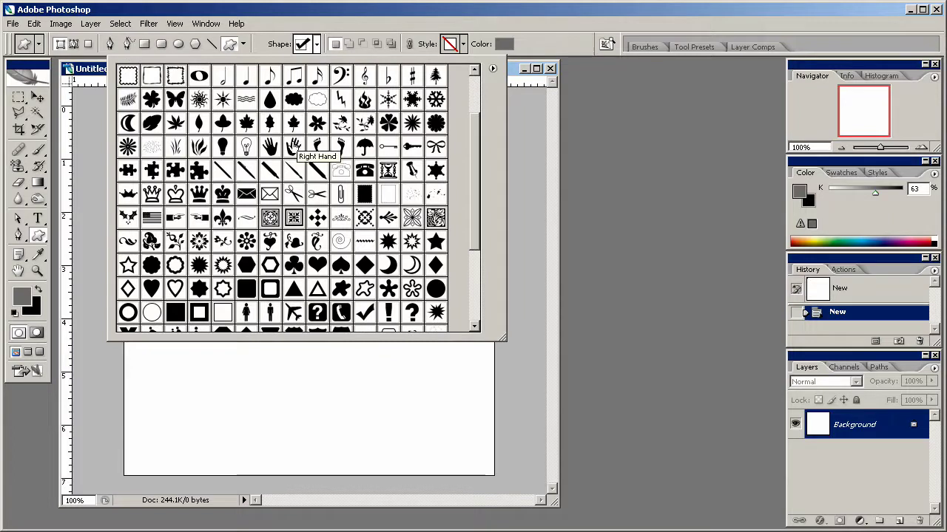
click(148, 290)
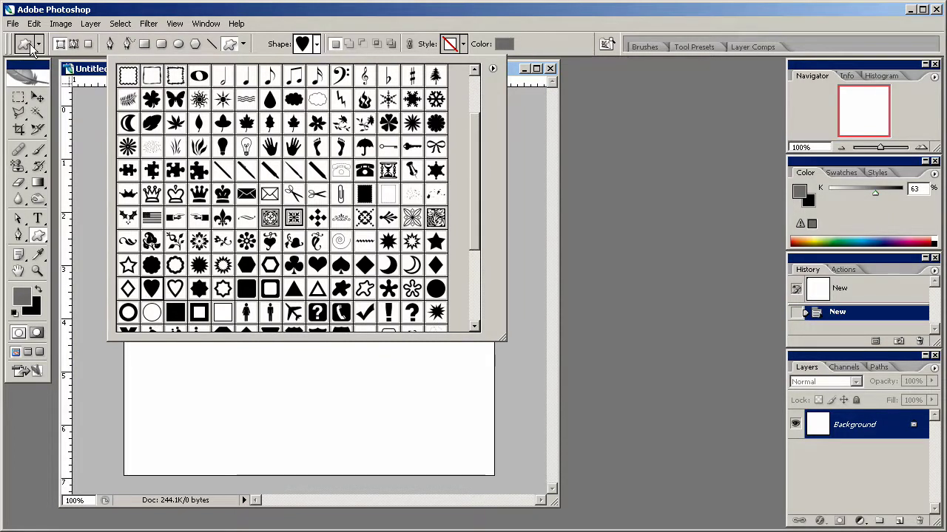
click(86, 76)
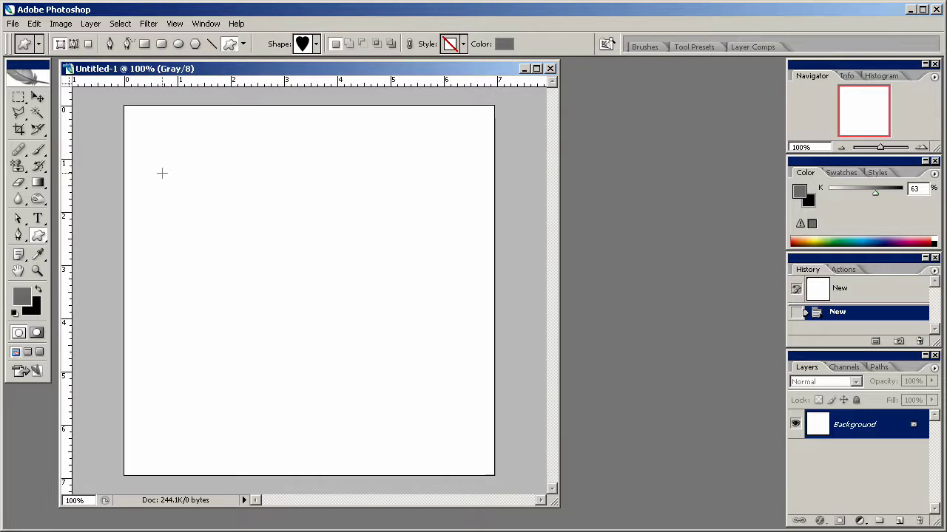
drag(162, 173, 542, 435)
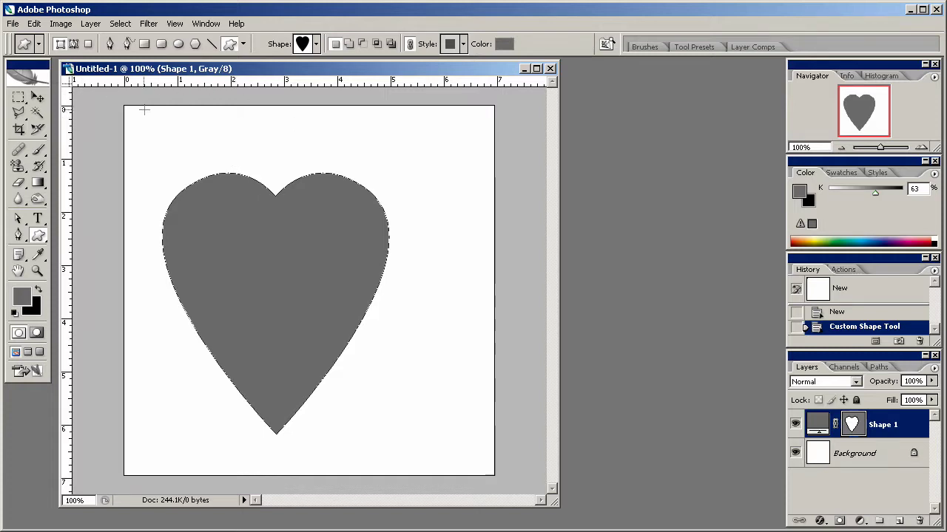
Step: Undo the grey heart and convert the document to RGB Color mode
key(ctrl+z)
click(61, 23)
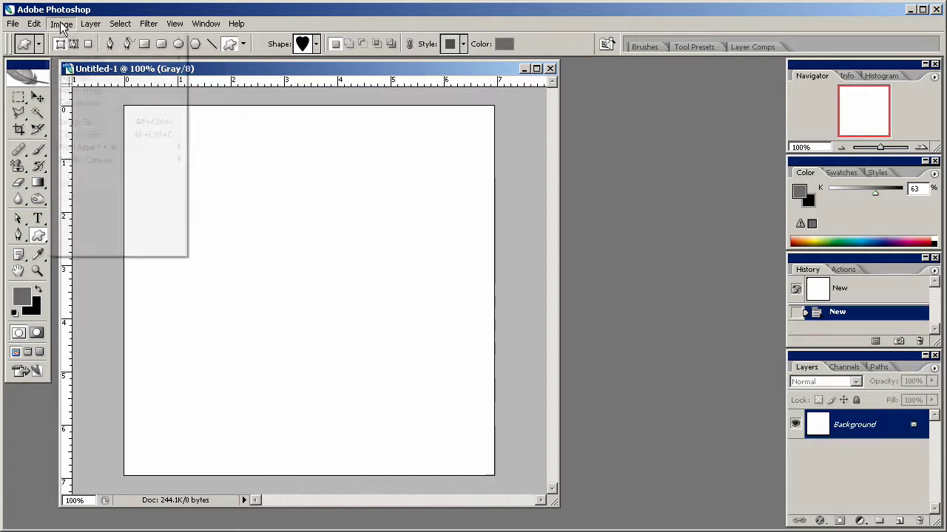
mouse_move(70, 38)
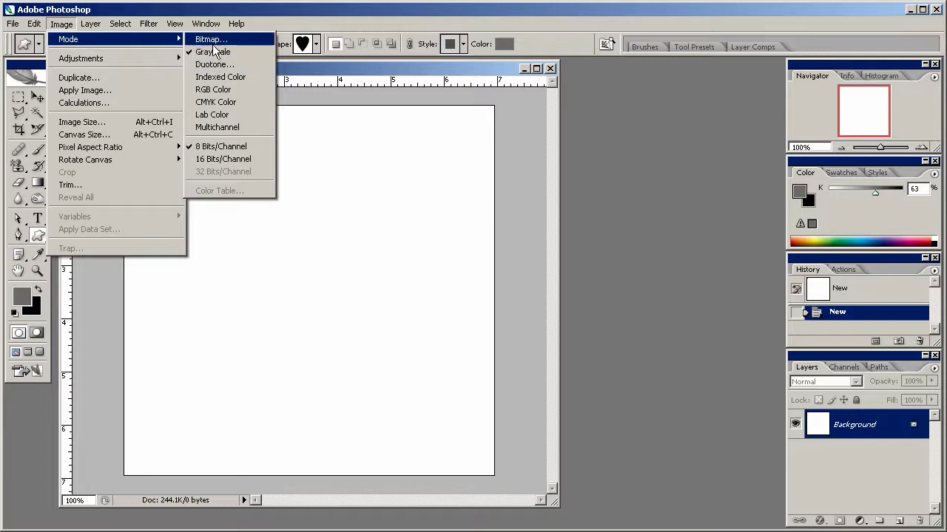
click(228, 90)
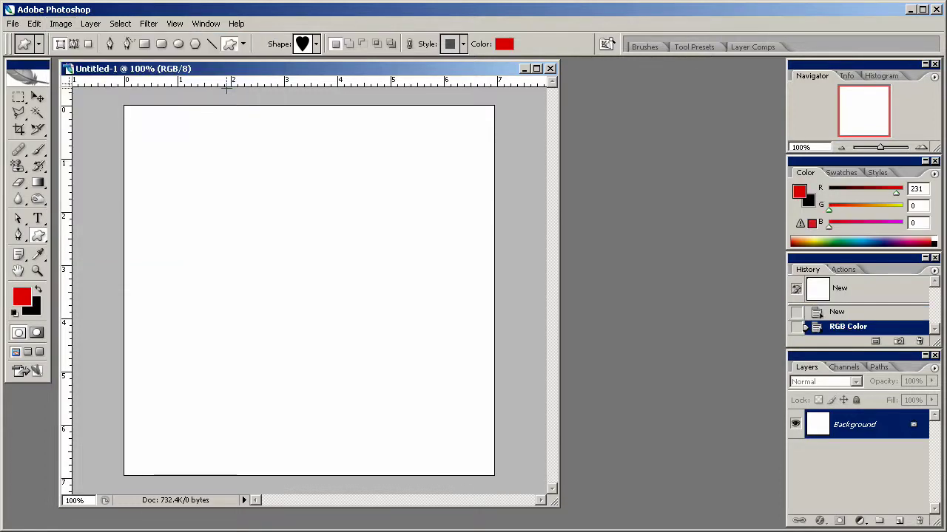
Step: Redraw the heart in red and move it down to the canvas centre
drag(192, 150, 439, 410)
key(v)
drag(333, 264, 329, 277)
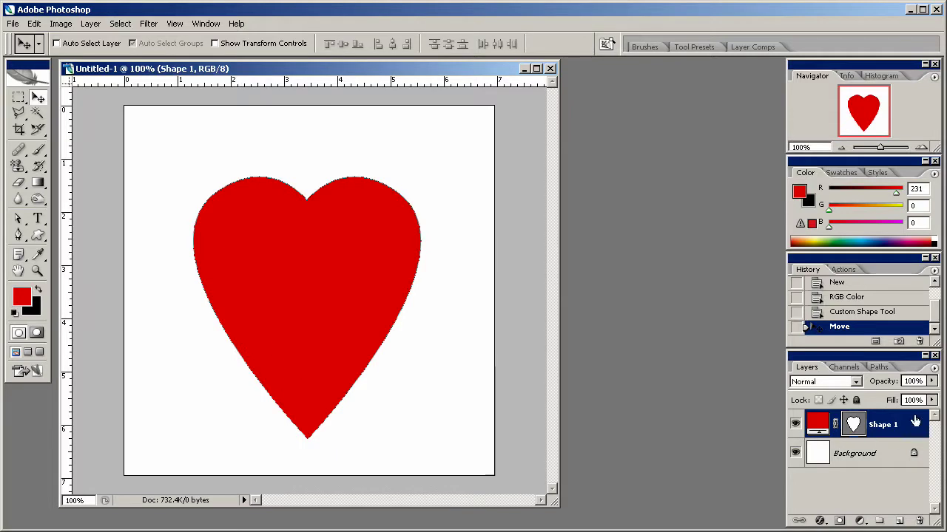
Step: Select the heart's outline and contract the selection by 15 pixels
click(854, 424)
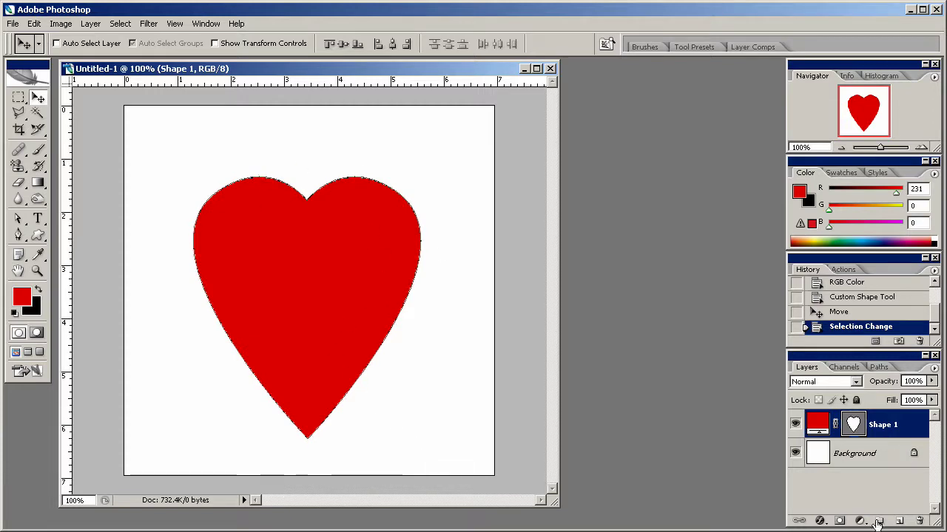
click(119, 23)
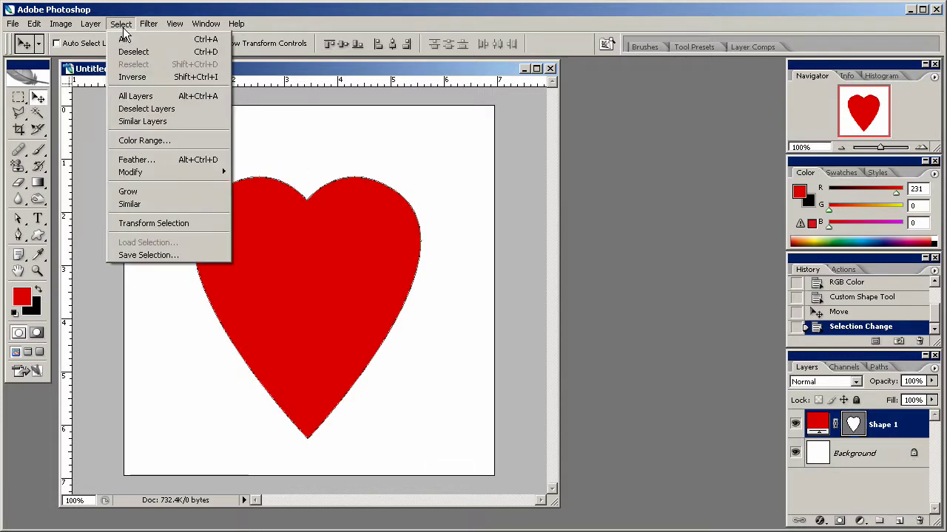
mouse_move(138, 173)
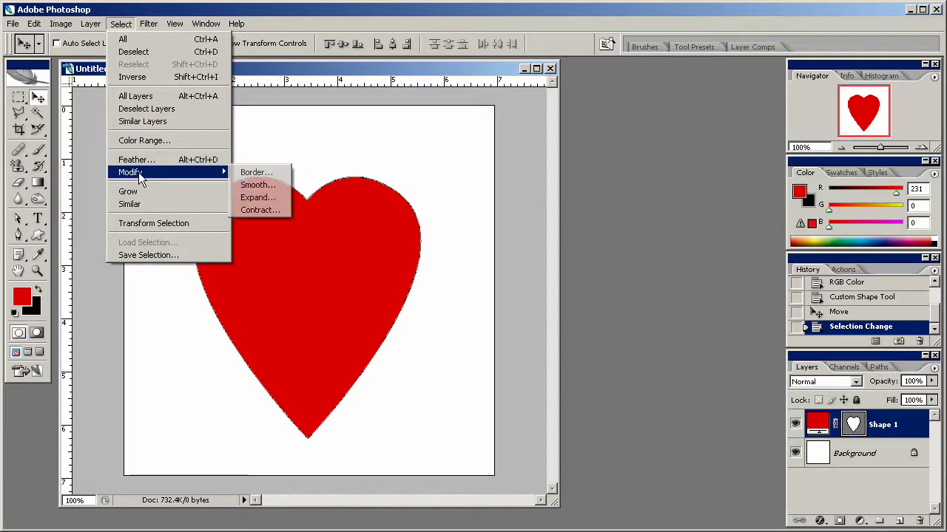
click(260, 210)
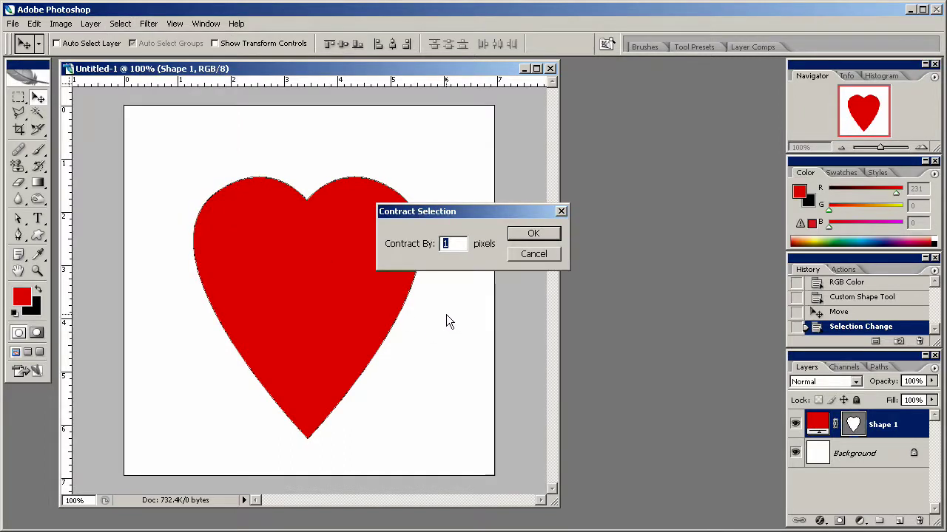
text(15)
key(Return)
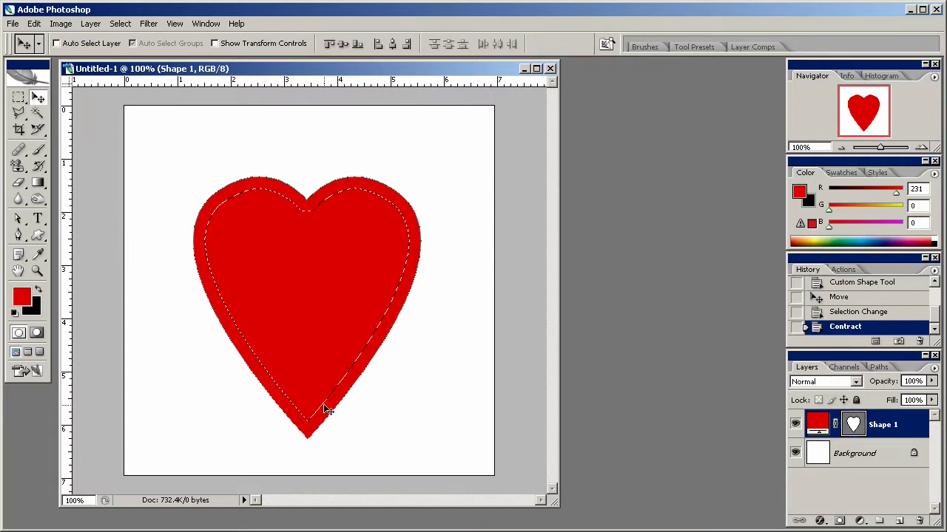
Step: Add an empty Layer 1 above the heart and set the foreground colour to white
click(899, 521)
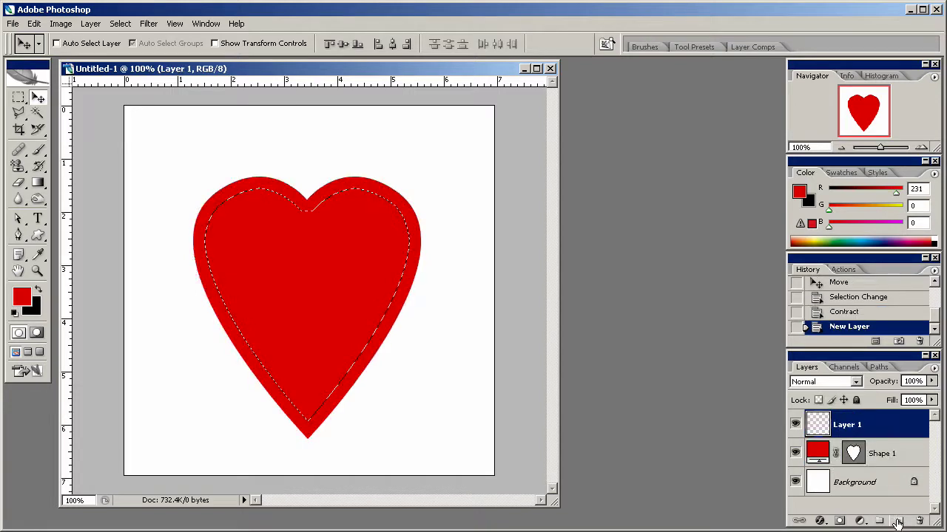
click(28, 300)
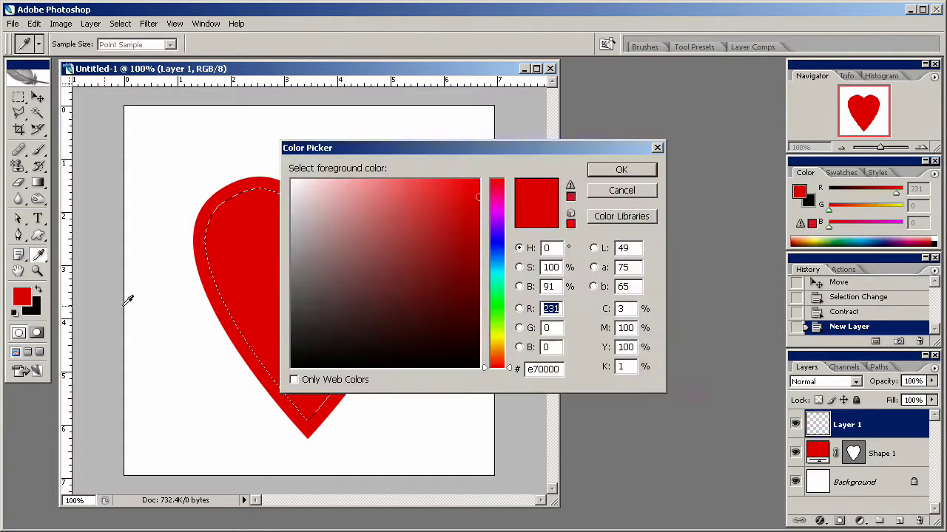
click(380, 257)
click(292, 182)
click(625, 170)
Step: Reset the brushes to defaults and choose a soft round brush enlarged to 116 px
key(v)
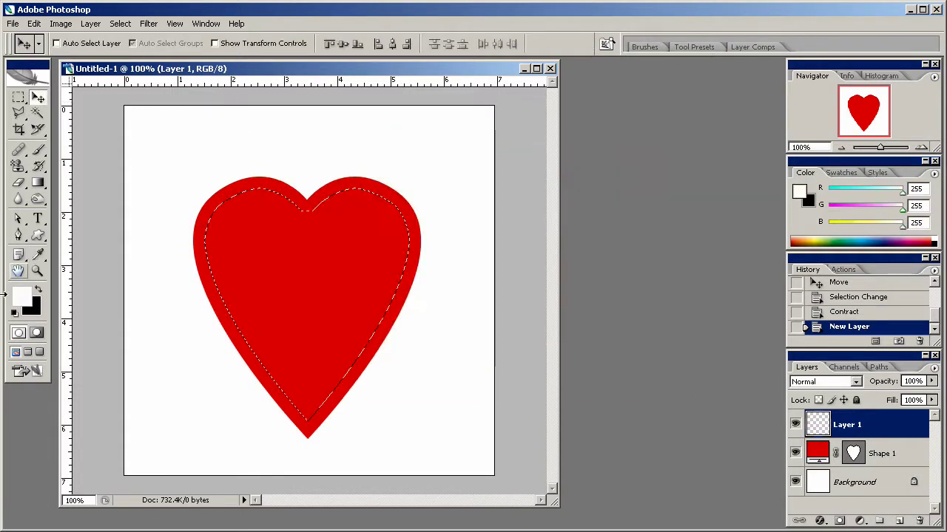
click(38, 150)
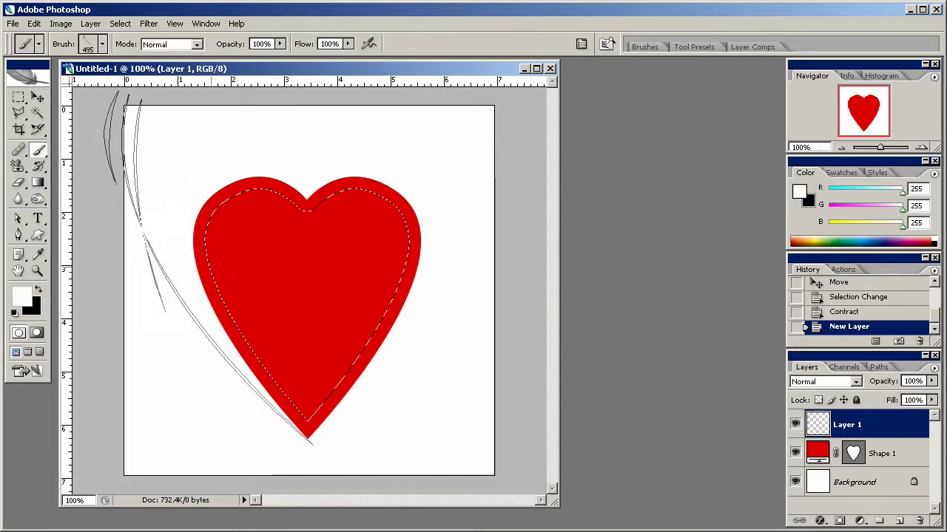
right_click(211, 267)
click(386, 281)
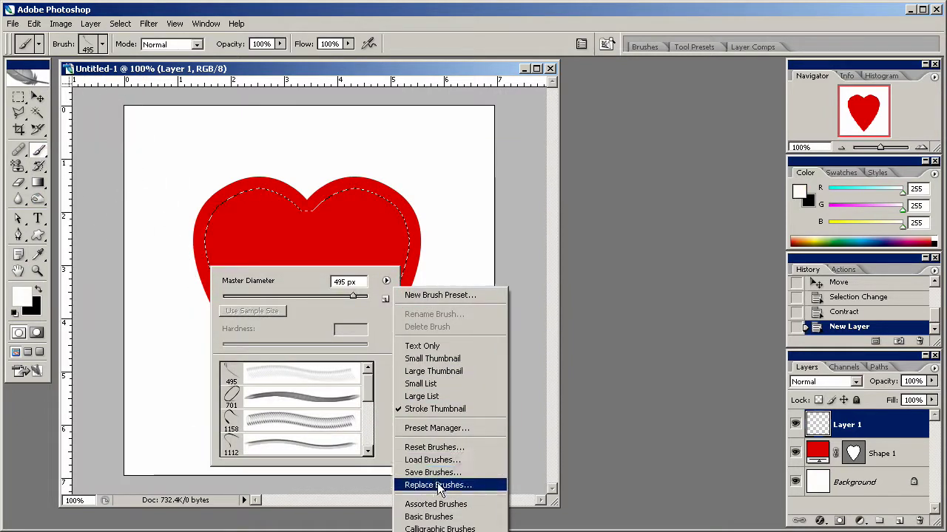
click(435, 447)
click(407, 215)
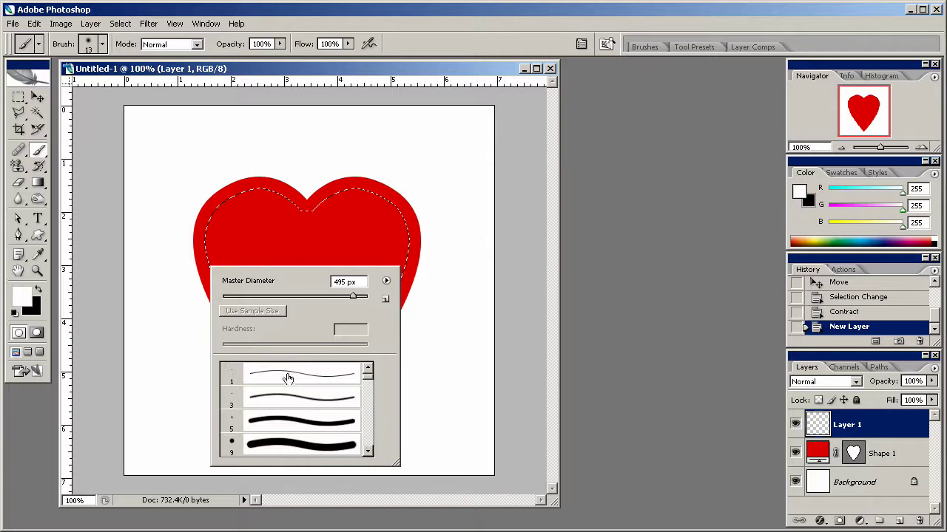
scroll(266, 399, down, 3)
click(243, 441)
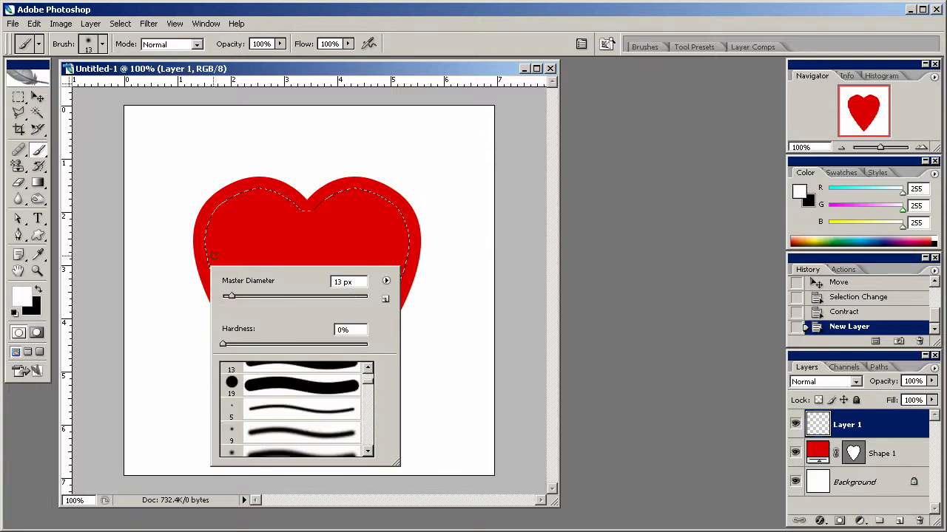
drag(247, 297, 301, 296)
click(264, 76)
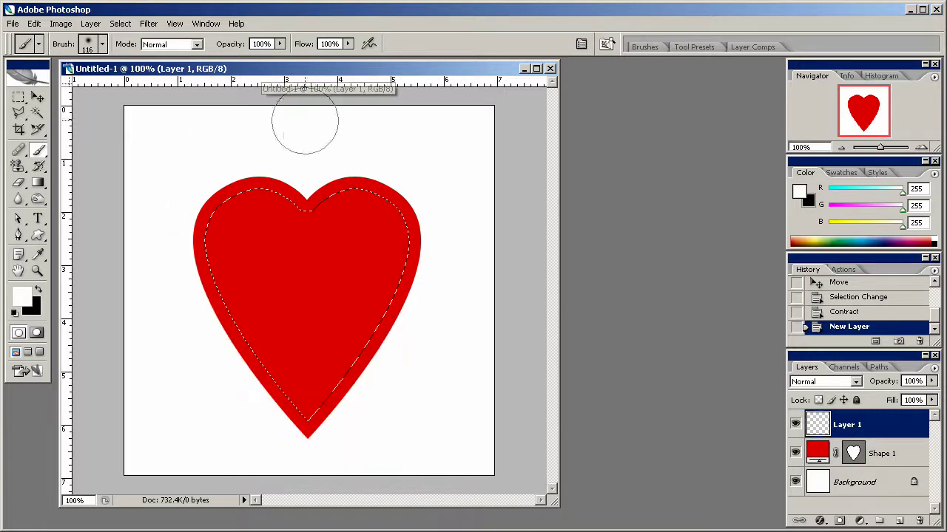
Step: Paint soft white inside the heart's selection, undo the second stroke, and deselect
mouse_move(315, 222)
mouse_down()
mouse_move(256, 195)
mouse_move(203, 224)
mouse_move(262, 376)
mouse_move(304, 425)
mouse_up()
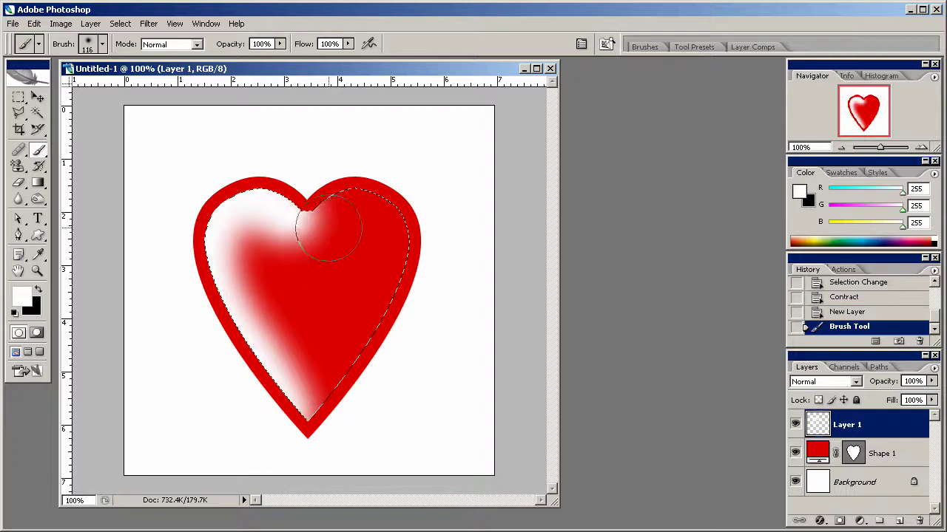
mouse_move(321, 211)
mouse_down()
mouse_move(342, 193)
mouse_move(336, 201)
mouse_move(322, 190)
mouse_move(384, 177)
mouse_move(414, 209)
mouse_move(417, 255)
mouse_move(349, 391)
mouse_move(289, 465)
mouse_up()
key(ctrl+z)
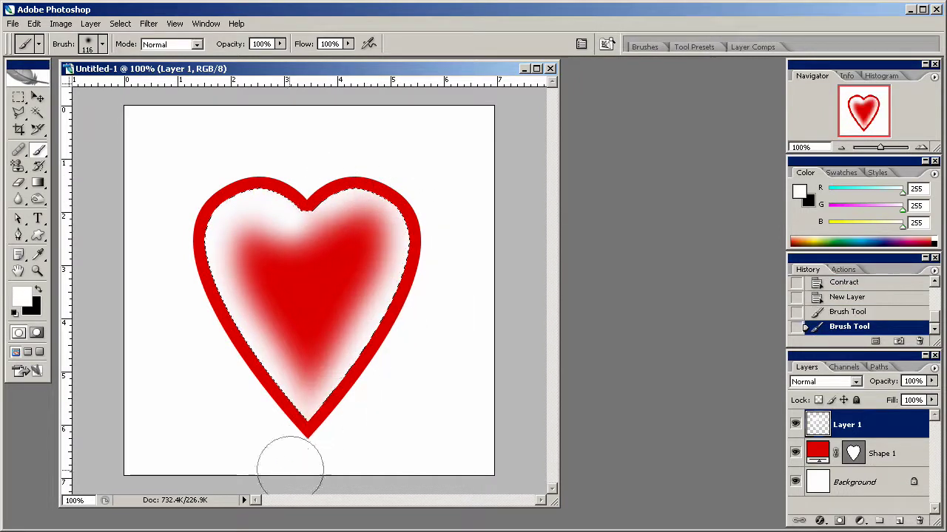
key(ctrl+d)
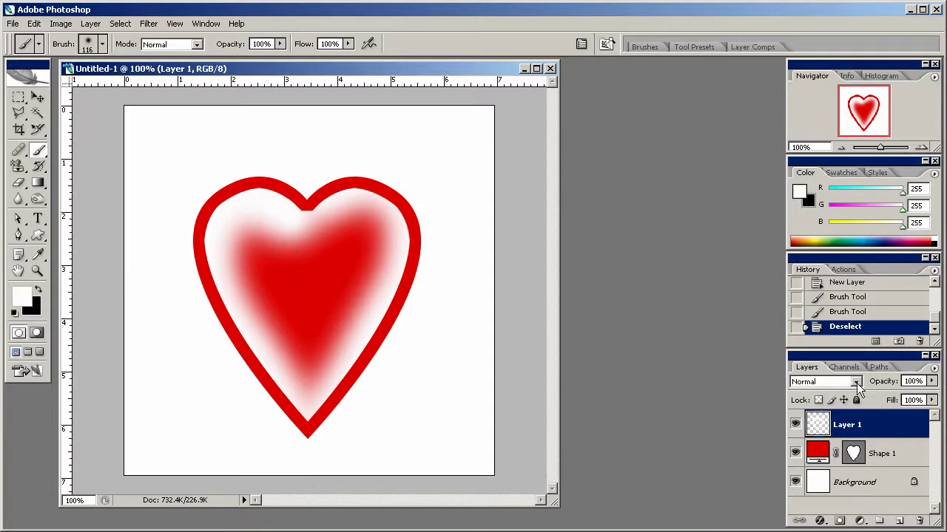
Step: Try Layer 1 blend modes such as Dissolve, then return it to Normal
click(464, 209)
click(433, 235)
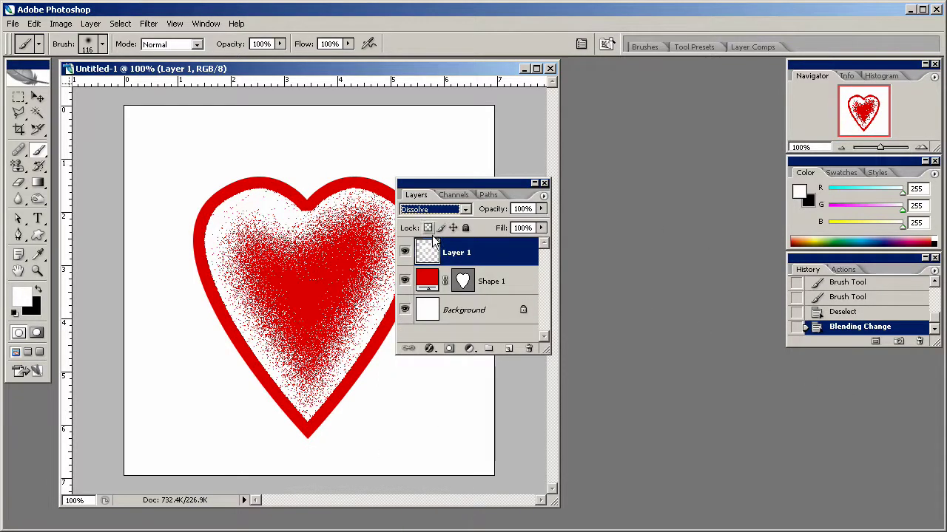
key(Down)
key(Down)
key(Down)
key(Down)
key(Down)
key(Down)
key(Down)
key(Down)
key(Down)
key(Down)
key(Down)
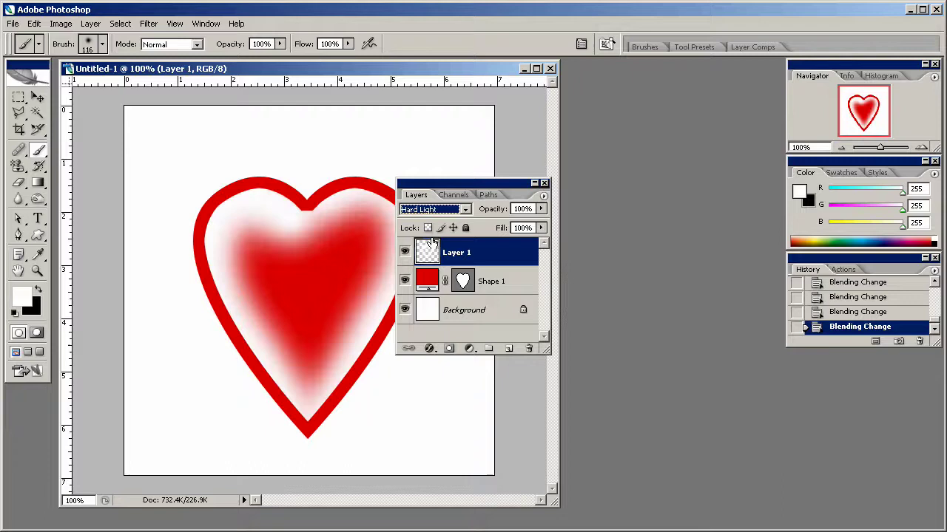
key(Down)
key(Down)
key(Down)
key(Down)
key(Down)
key(Down)
key(Down)
key(Down)
key(Down)
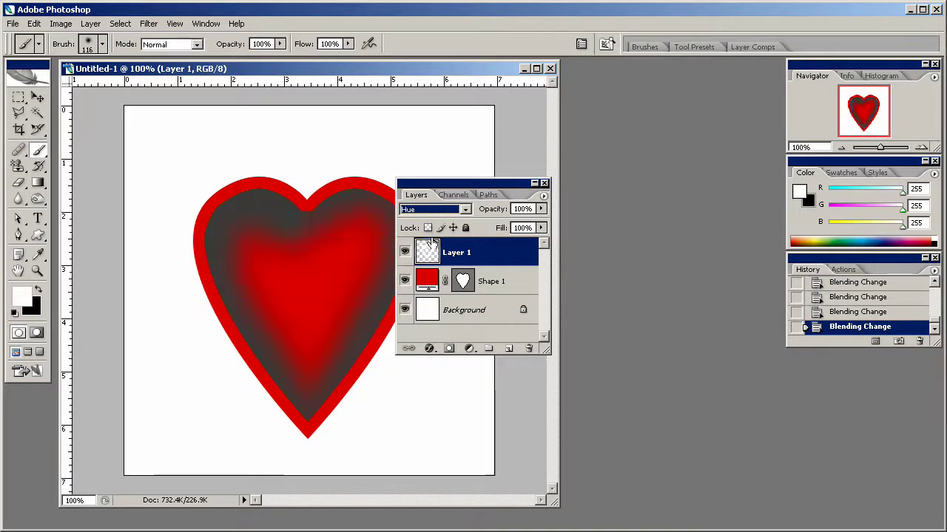
key(Up)
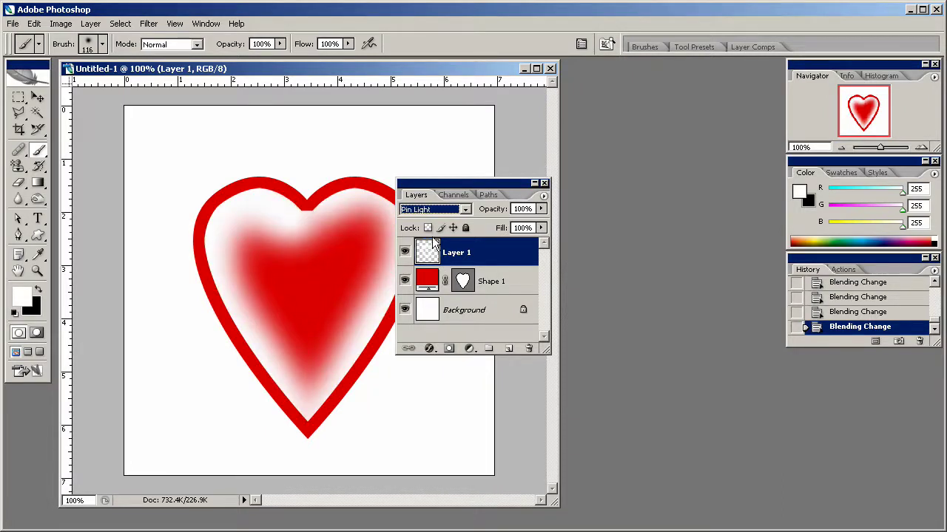
key(Home)
Step: Lower Layer 1's opacity to 20%
drag(540, 210, 493, 228)
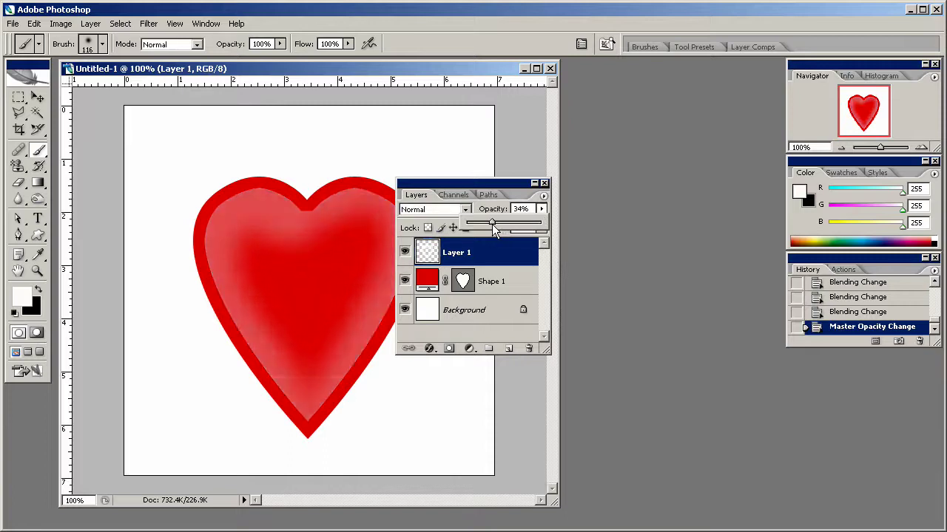
drag(486, 181, 645, 245)
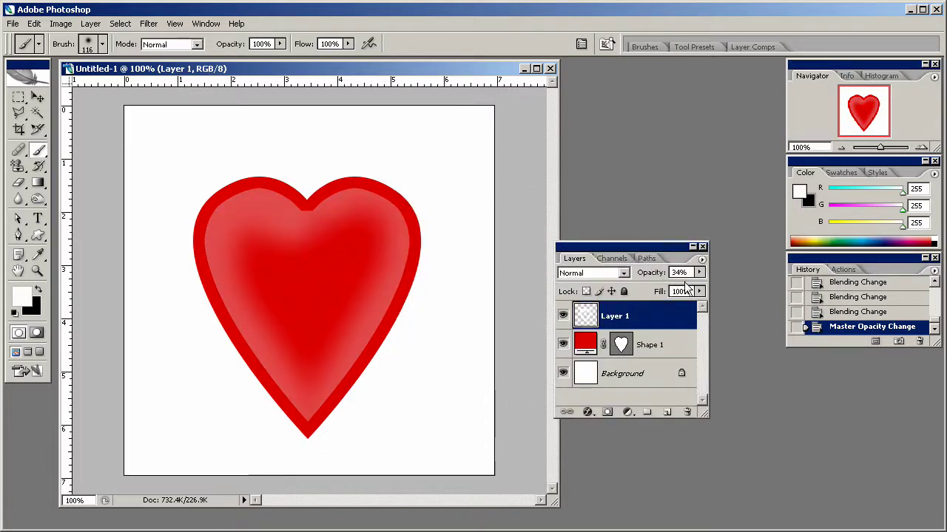
click(699, 274)
drag(645, 292, 642, 287)
click(636, 270)
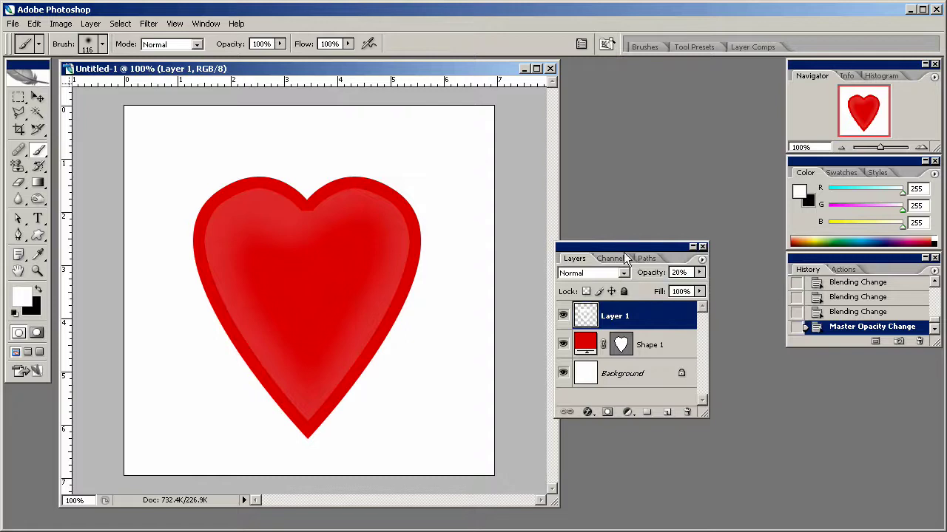
Step: Softly erase part of the sheen near the heart's top with a 99 px, 0% hardness eraser
click(20, 186)
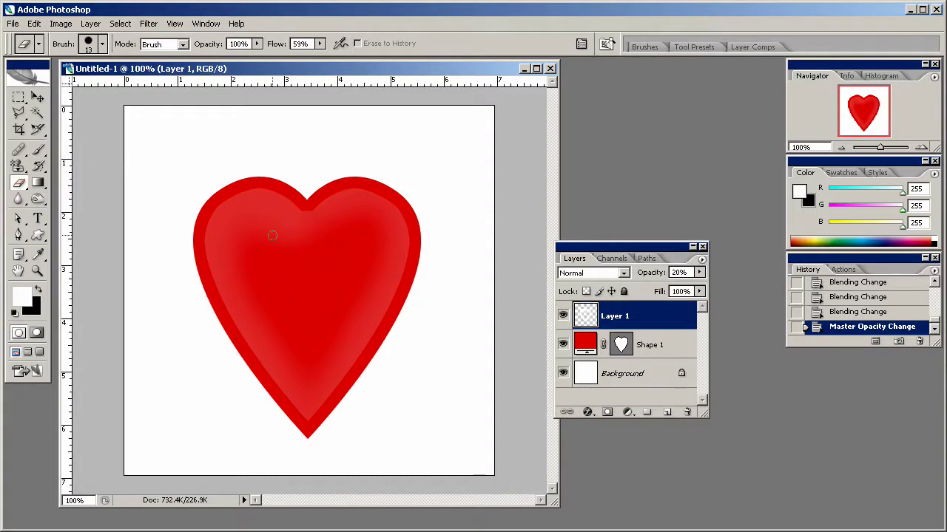
right_click(363, 293)
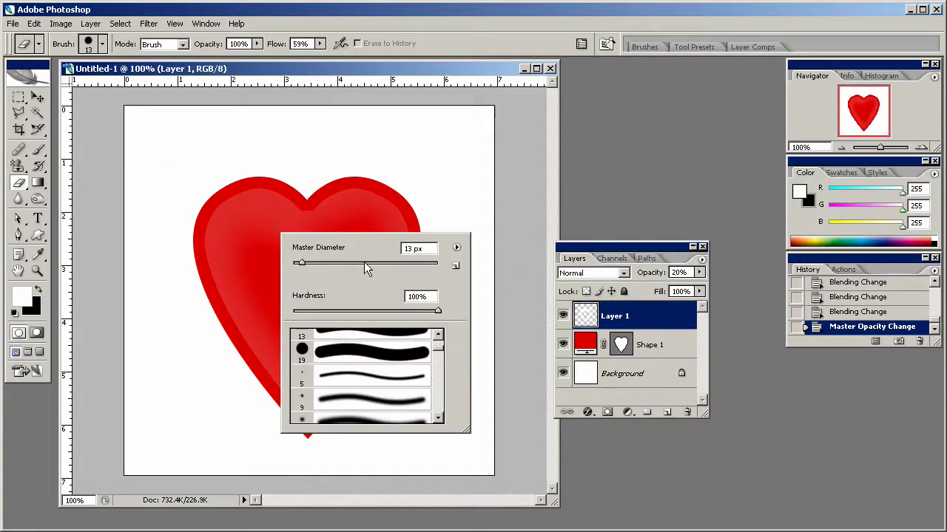
click(364, 263)
drag(321, 310, 251, 304)
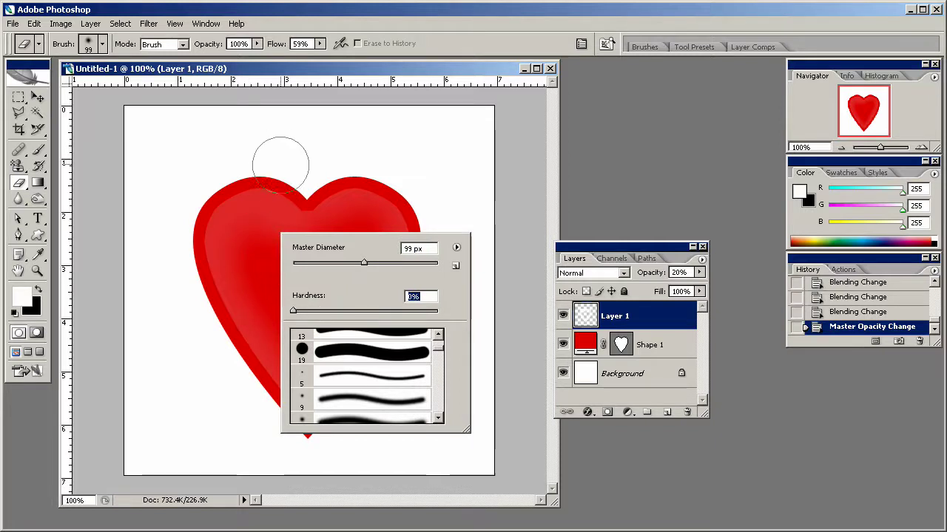
mouse_move(274, 158)
mouse_down()
mouse_move(287, 282)
mouse_move(257, 243)
mouse_move(301, 353)
mouse_move(337, 316)
mouse_move(357, 245)
mouse_move(306, 369)
mouse_move(258, 256)
mouse_move(426, 302)
mouse_up()
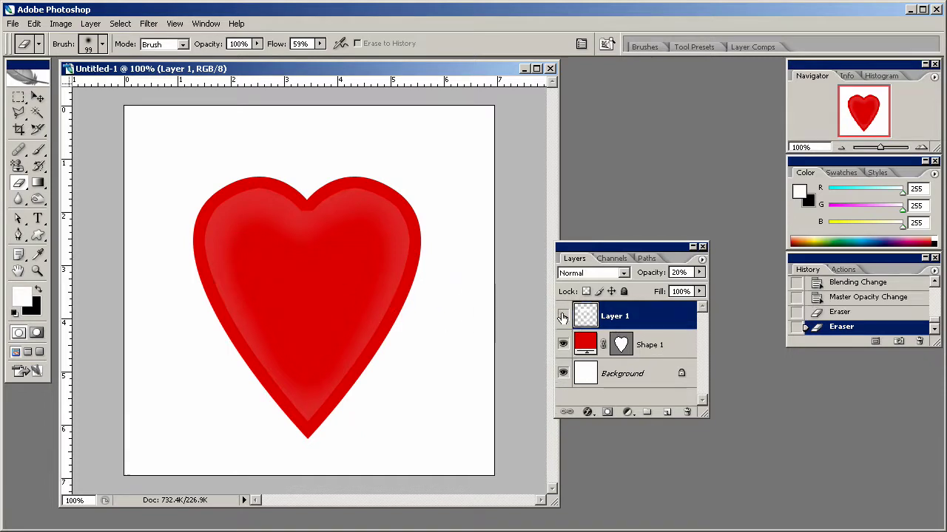
Step: Compare the heart with Layer 1 on and off, leave it hidden, and select Shape 1
click(563, 317)
click(563, 316)
click(562, 316)
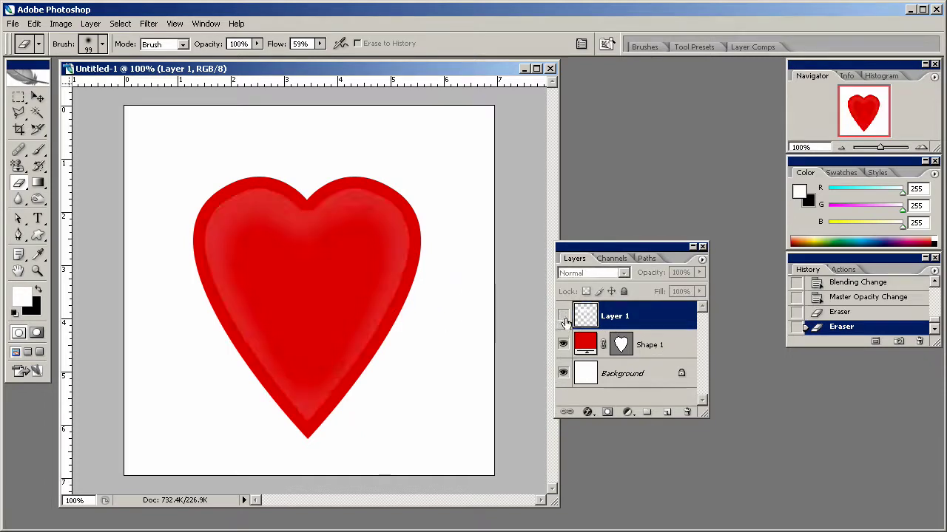
click(679, 360)
Step: Give Shape 1 an Inner Shadow with distance 0 in Layer Style
double_click(681, 358)
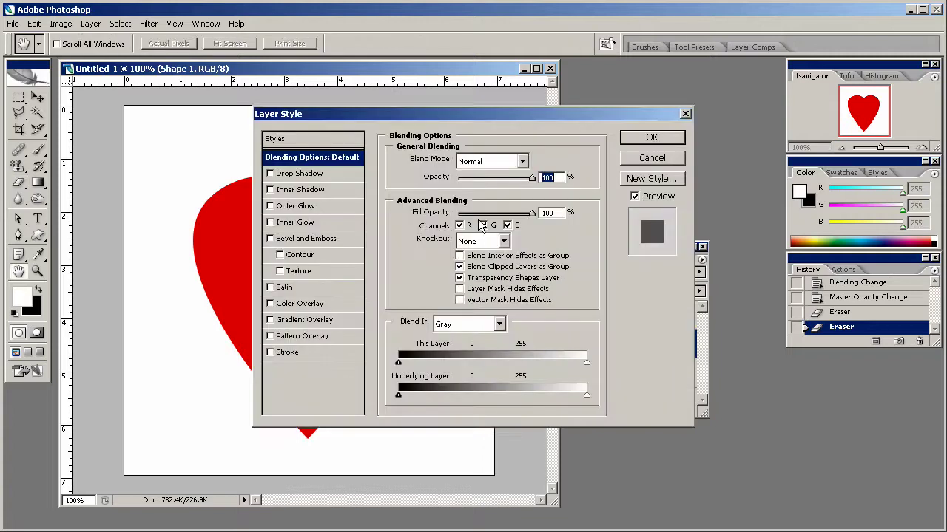
drag(390, 115, 580, 143)
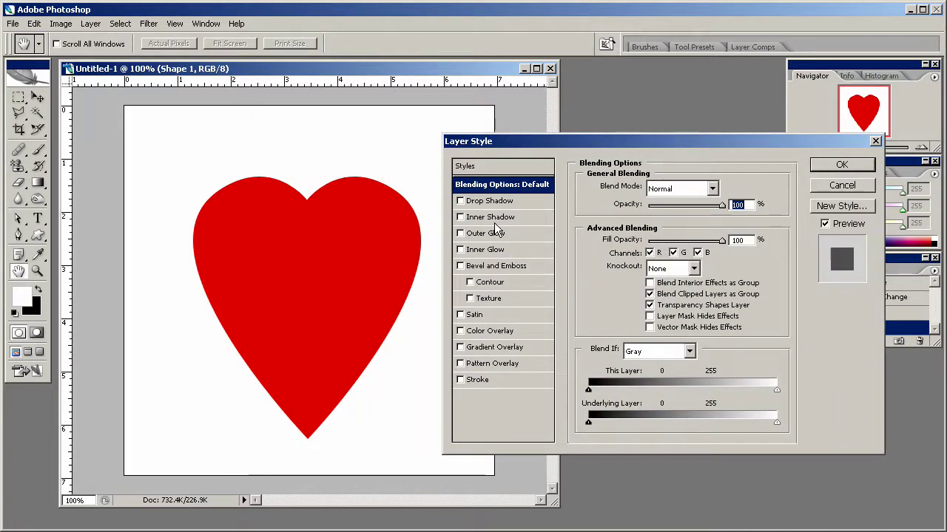
click(471, 221)
mouse_move(633, 250)
mouse_down()
mouse_move(646, 278)
mouse_move(640, 271)
mouse_move(653, 272)
mouse_up()
Step: Add a black 3 px outside Stroke to the heart
click(483, 381)
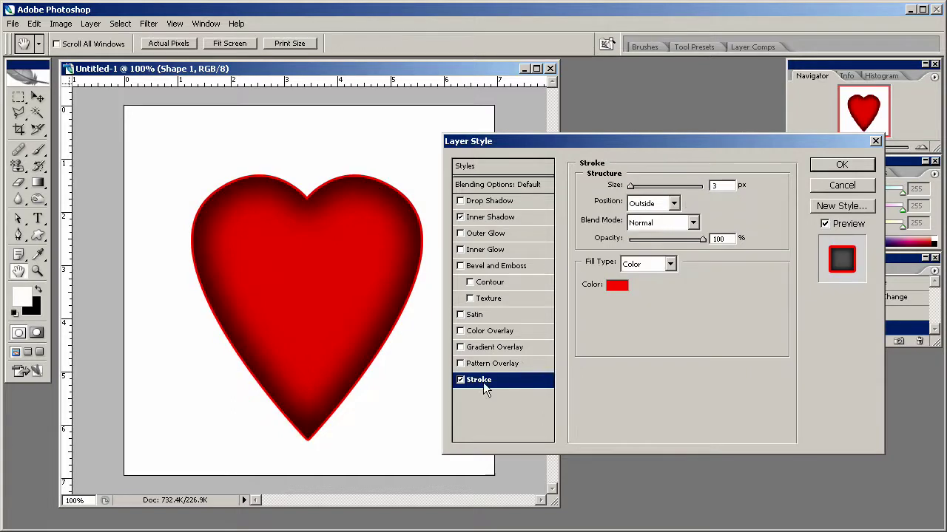
click(617, 294)
drag(465, 310, 580, 420)
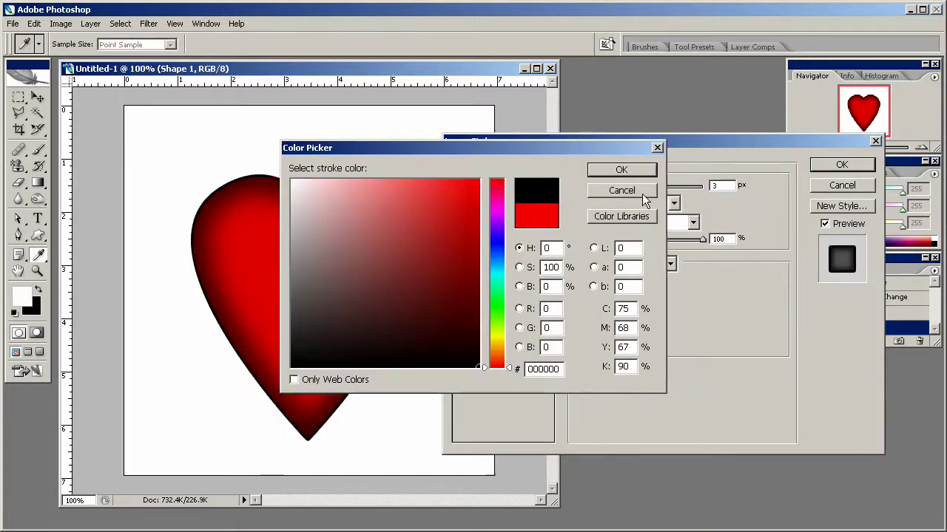
key(Return)
click(719, 185)
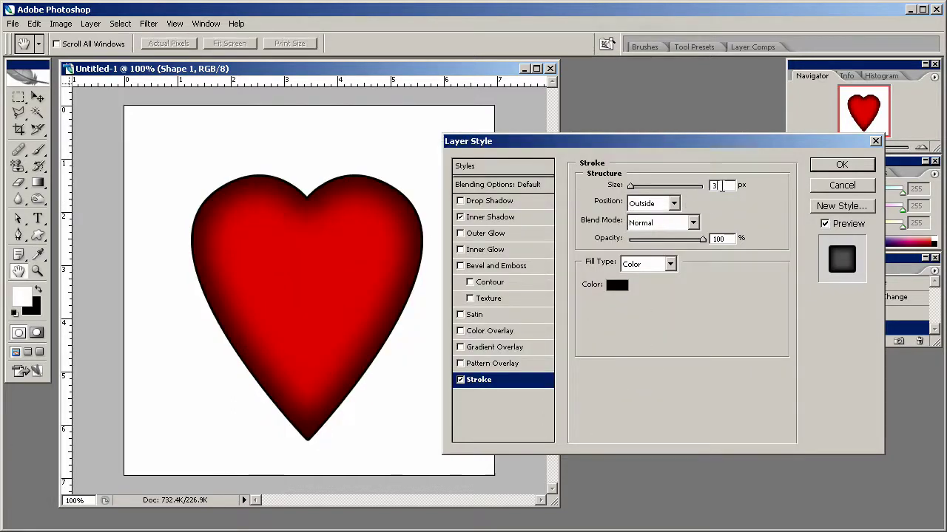
key(Up)
key(Up)
key(Up)
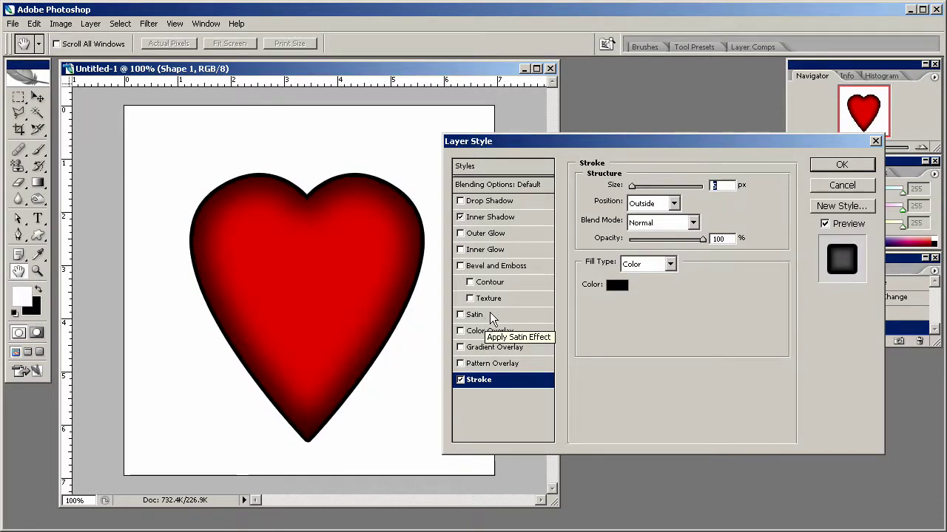
Step: Try Satin with several contour shapes, then turn Satin off and apply the style
click(461, 316)
click(491, 317)
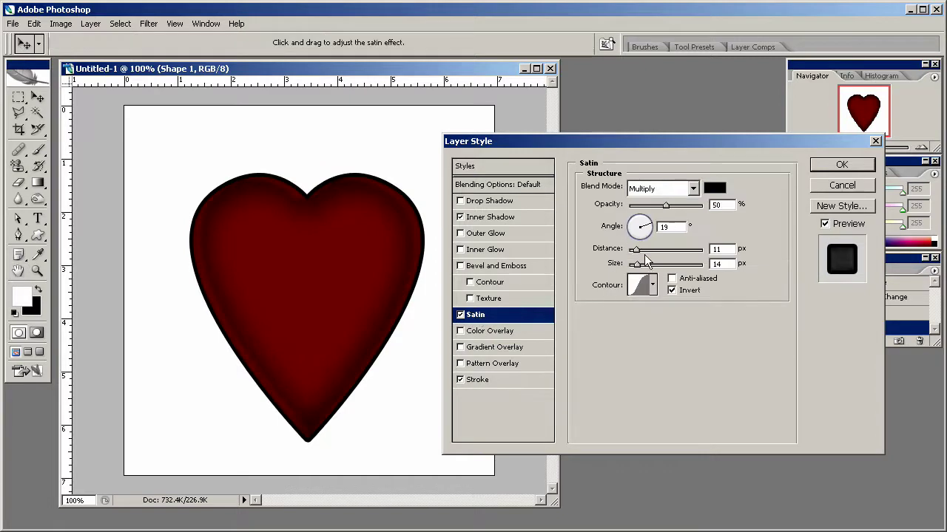
click(652, 284)
click(616, 318)
click(616, 341)
click(592, 341)
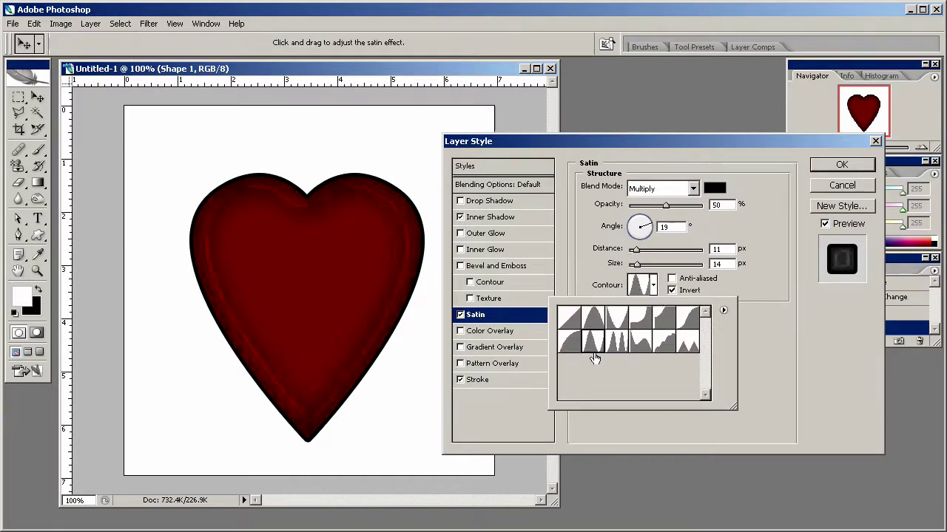
click(568, 344)
click(461, 315)
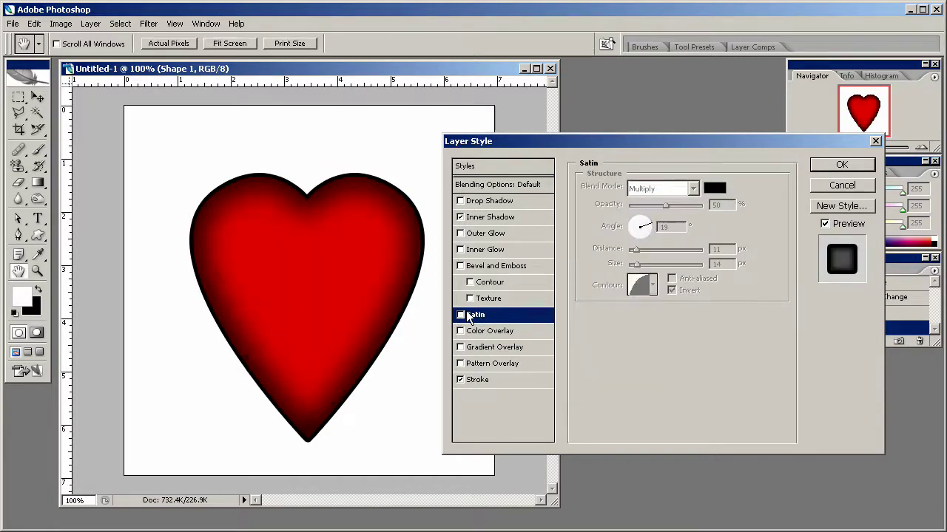
click(818, 165)
Step: Show the glow layer Layer 1 and set its opacity to 56%
click(563, 317)
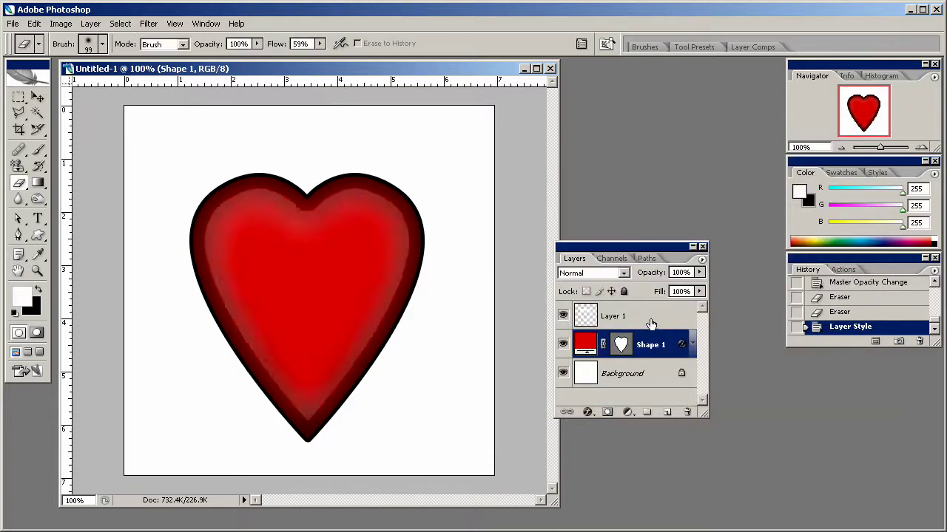
click(651, 318)
click(700, 272)
drag(642, 292, 669, 293)
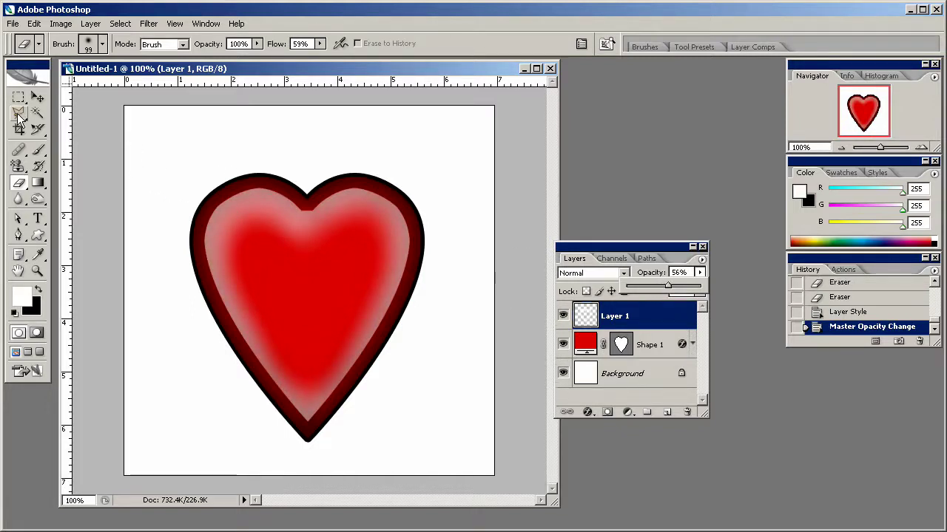
Step: Erase most of the glow, leaving only a faint highlight along the heart's right side
click(250, 200)
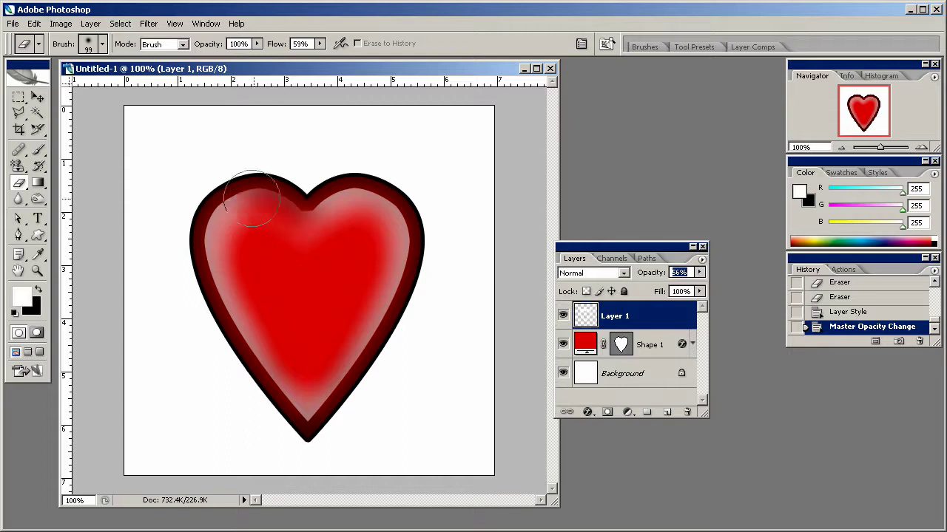
mouse_move(251, 200)
mouse_down()
mouse_move(233, 246)
mouse_move(234, 208)
mouse_move(231, 288)
mouse_move(218, 284)
mouse_move(253, 389)
mouse_move(248, 332)
mouse_move(296, 432)
mouse_move(274, 434)
mouse_up()
drag(289, 205, 300, 255)
mouse_move(319, 225)
mouse_down()
mouse_move(351, 237)
mouse_move(351, 226)
mouse_move(368, 242)
mouse_move(366, 262)
mouse_move(328, 347)
mouse_move(282, 397)
mouse_move(280, 419)
mouse_move(378, 335)
mouse_move(353, 384)
mouse_move(433, 298)
mouse_move(449, 252)
mouse_move(434, 247)
mouse_move(416, 318)
mouse_move(436, 234)
mouse_move(414, 184)
mouse_move(377, 163)
mouse_move(336, 167)
mouse_move(342, 158)
mouse_move(368, 162)
mouse_move(321, 168)
mouse_move(362, 157)
mouse_move(424, 195)
mouse_move(445, 238)
mouse_move(440, 290)
mouse_up()
click(37, 150)
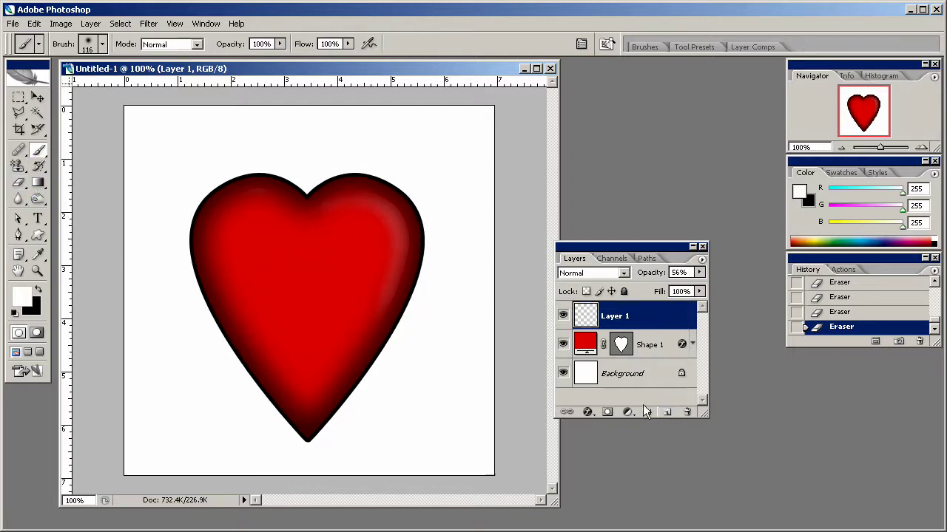
Step: On a new Layer 2, dab a soft white highlight on the heart's upper-right lobe
drag(366, 242, 348, 256)
key(ctrl+z)
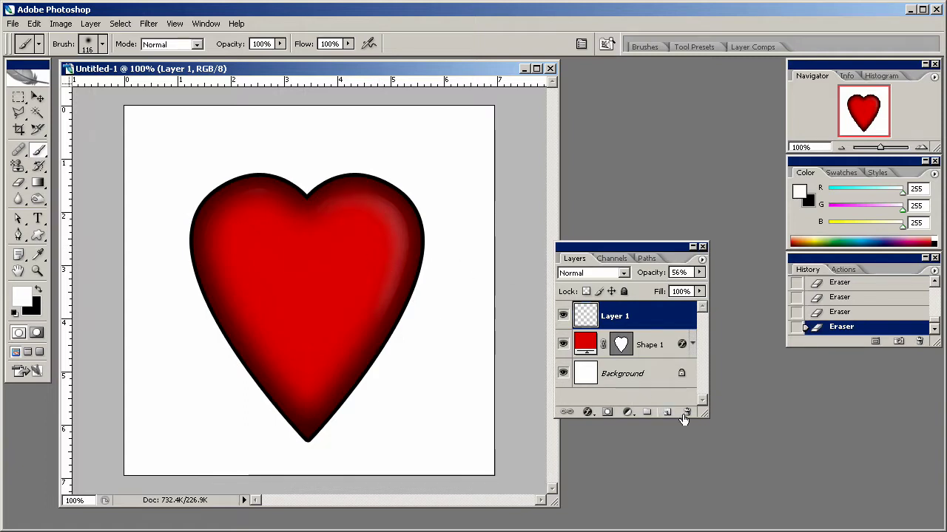
click(667, 412)
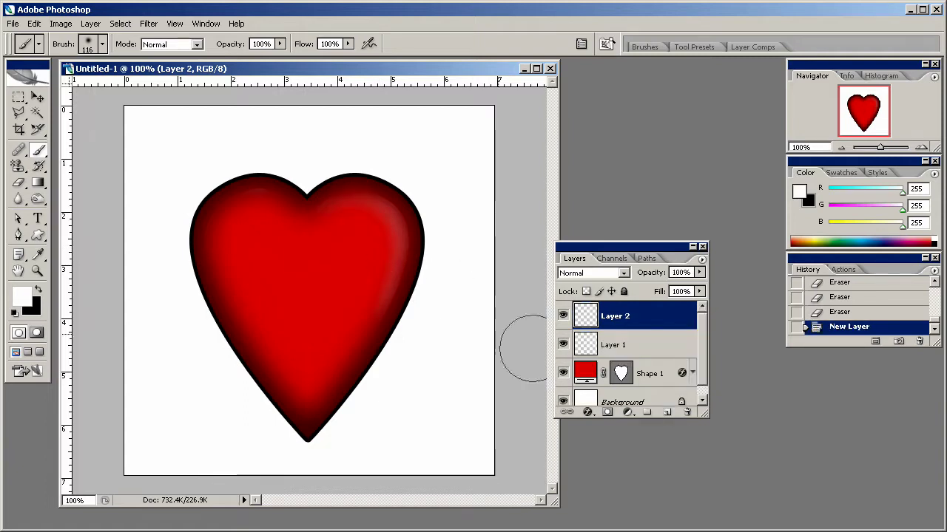
click(360, 239)
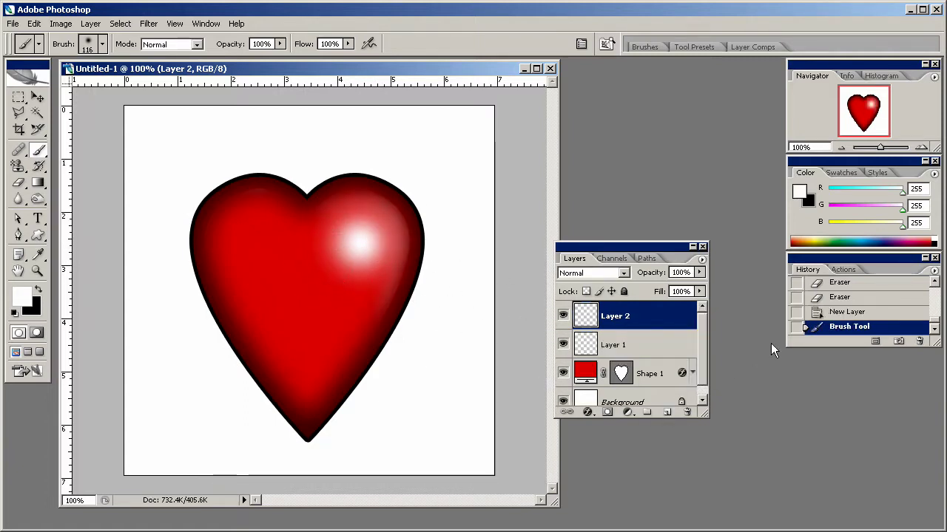
Step: Lower Layer 2's opacity to 53% to dim the highlight
click(699, 272)
drag(698, 286, 665, 291)
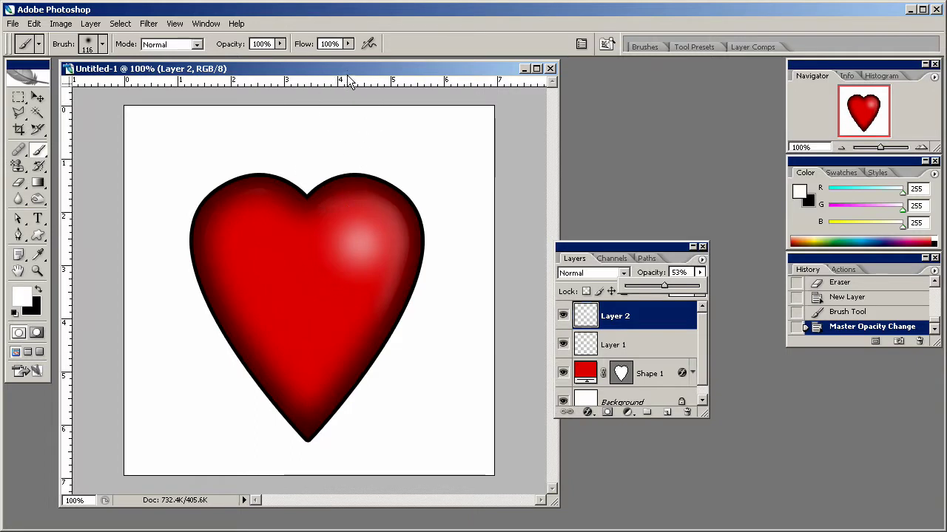
drag(345, 69, 354, 80)
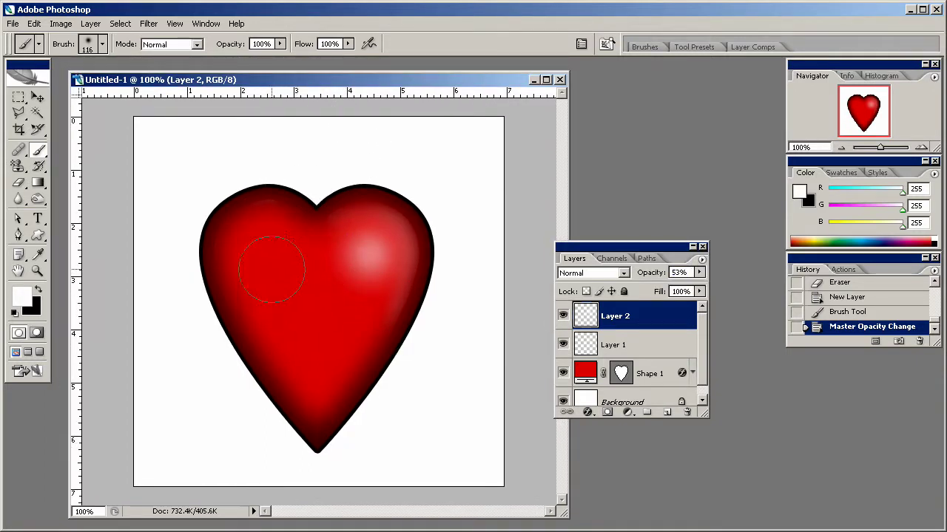
click(563, 345)
click(562, 345)
click(563, 345)
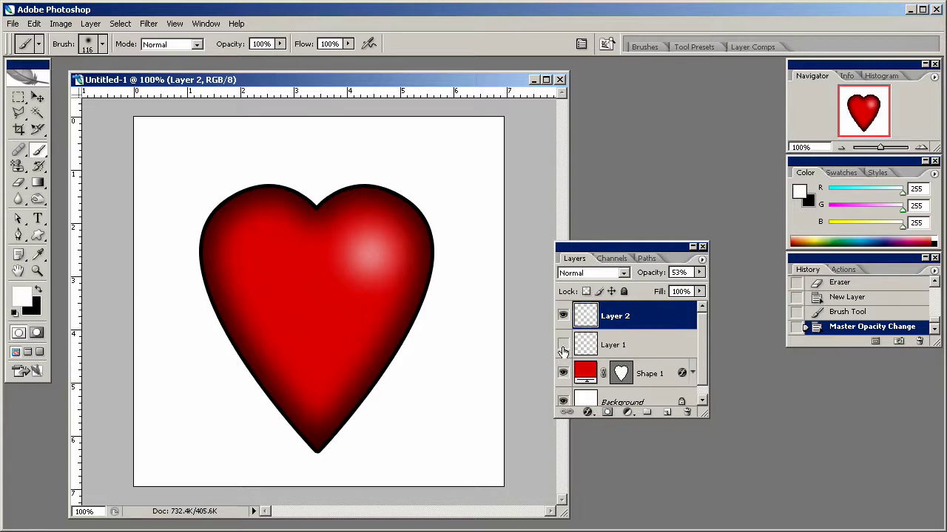
click(563, 346)
click(618, 345)
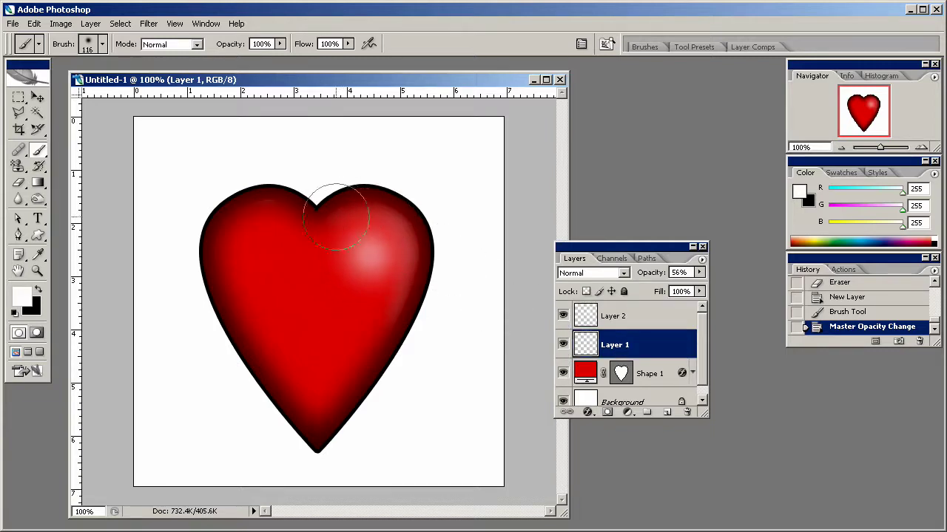
click(35, 98)
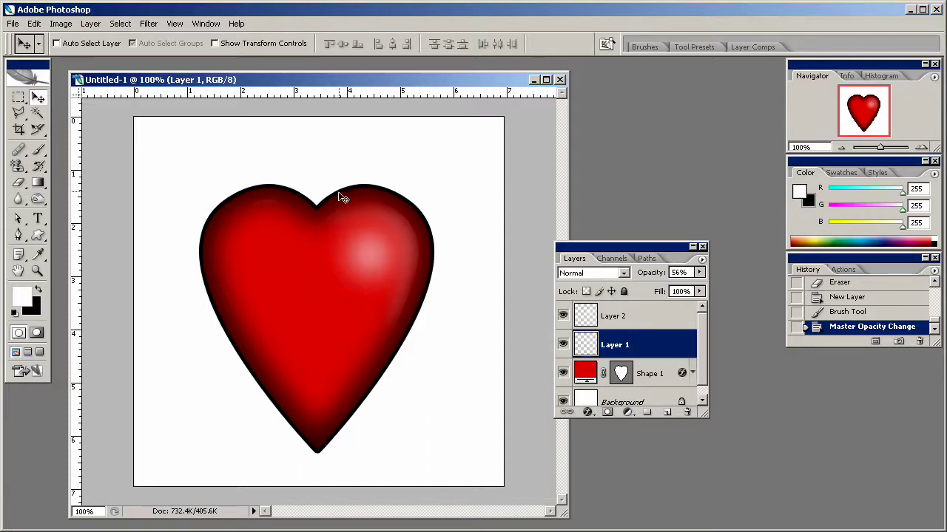
click(563, 345)
click(563, 345)
Step: Create a new layer group named 'heart'
click(614, 316)
click(647, 411)
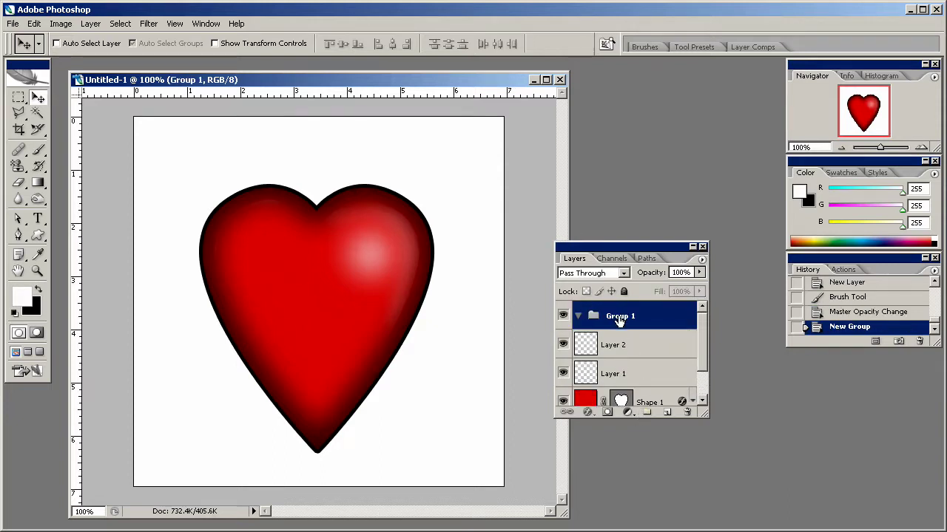
double_click(620, 315)
text(heart)
key(Return)
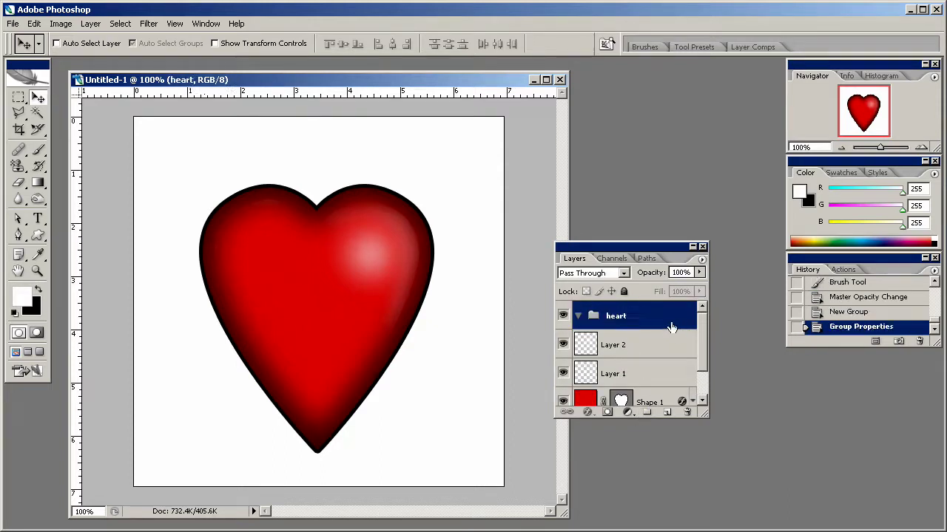
Step: Move Layer 1 and Layer 2 into the heart group and collapse it
click(647, 345)
shift+click(629, 372)
drag(629, 372, 607, 331)
click(576, 317)
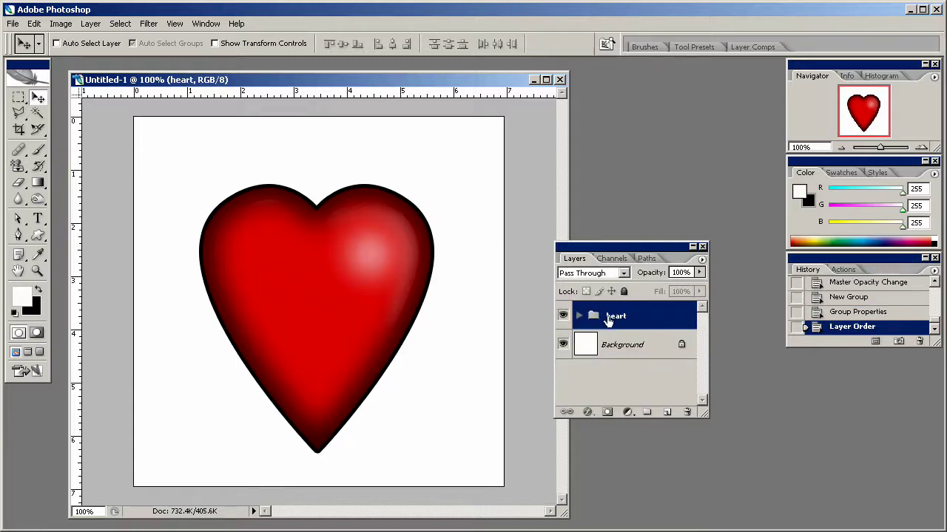
drag(405, 307, 415, 340)
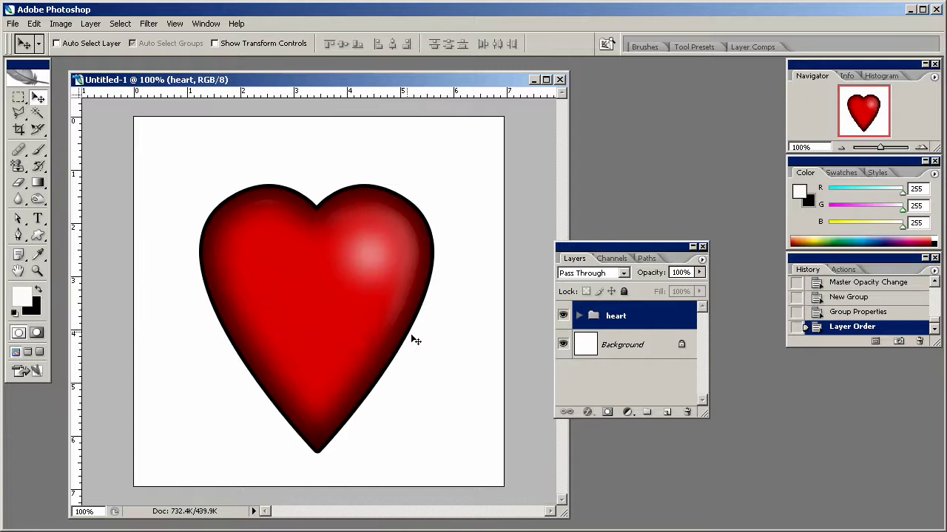
Step: Add a text layer reading 'Happy Valentine' above the heart
click(37, 218)
click(173, 166)
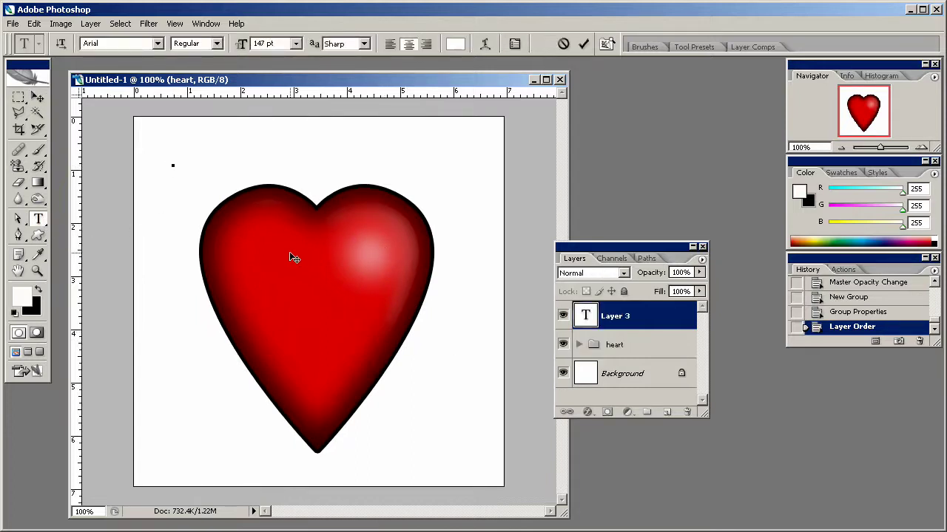
text(Happy )
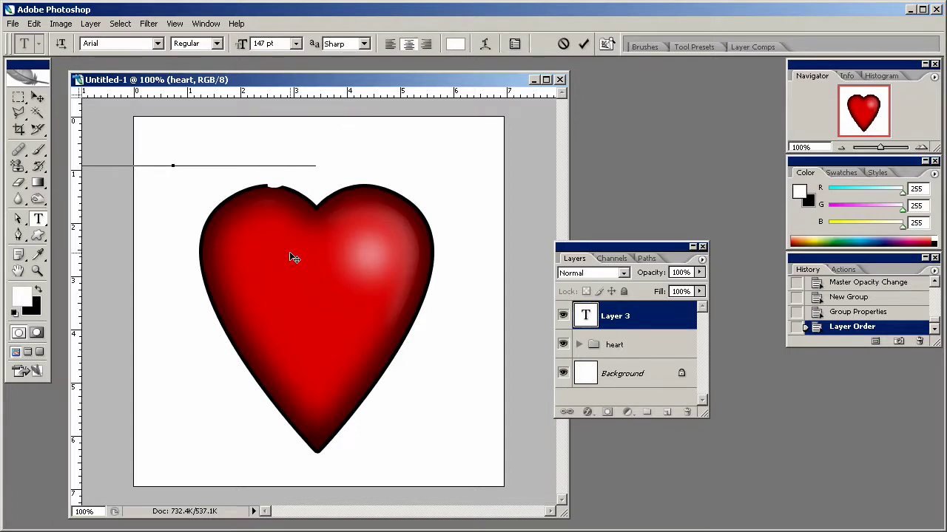
text(Valentine)
Step: Color all the text with the heart's dark red (af0303) using the eyedropper
key(ctrl+a)
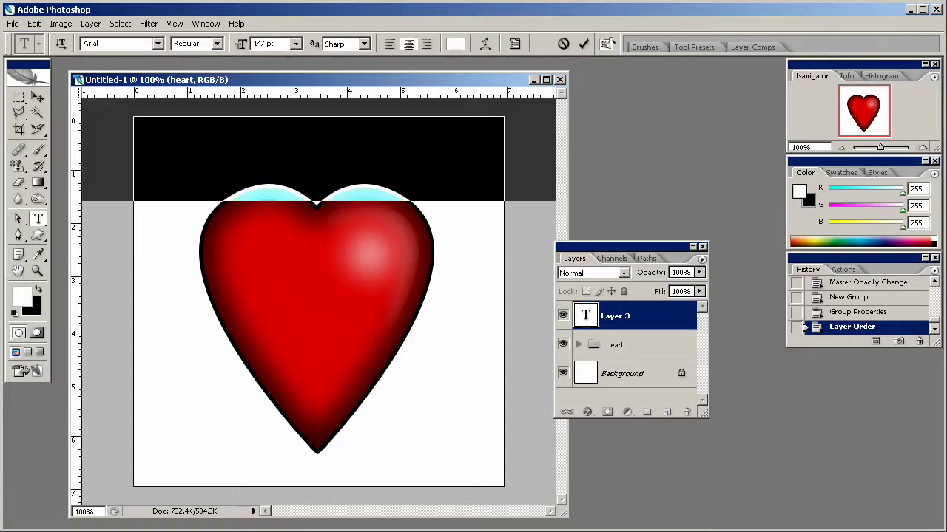
click(807, 190)
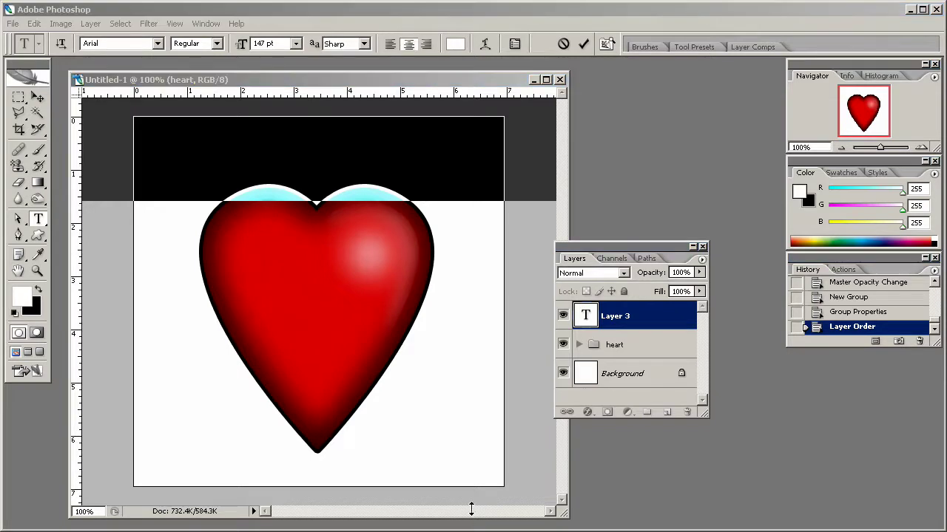
click(456, 43)
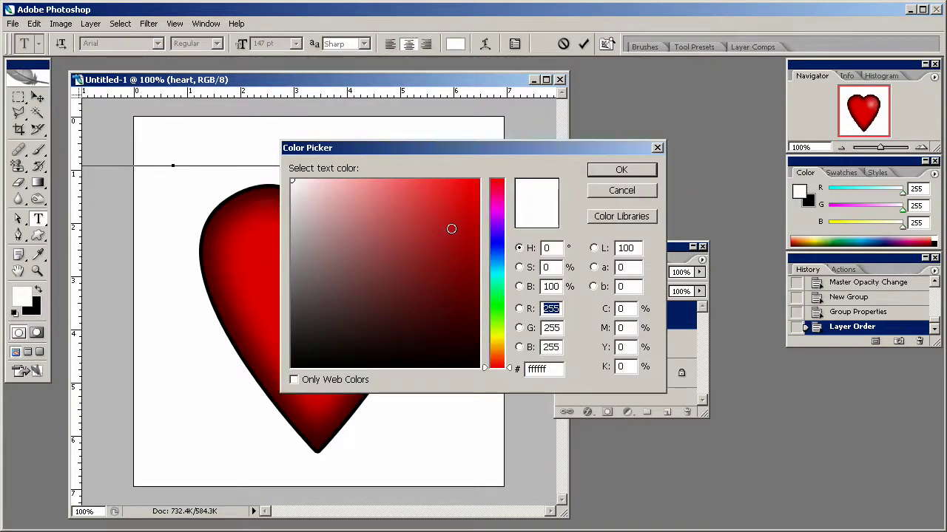
click(215, 250)
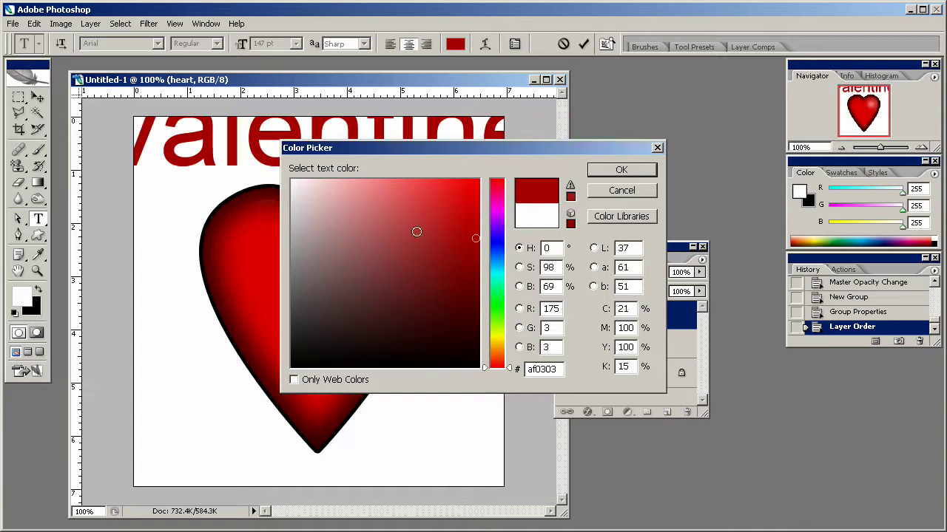
click(622, 170)
Step: Shrink the text from 147 pt to about 56 pt
key(ctrl+alt+shift+comma)
key(ctrl+alt+shift+comma)
key(ctrl+alt+shift+comma)
key(ctrl+alt+shift+comma)
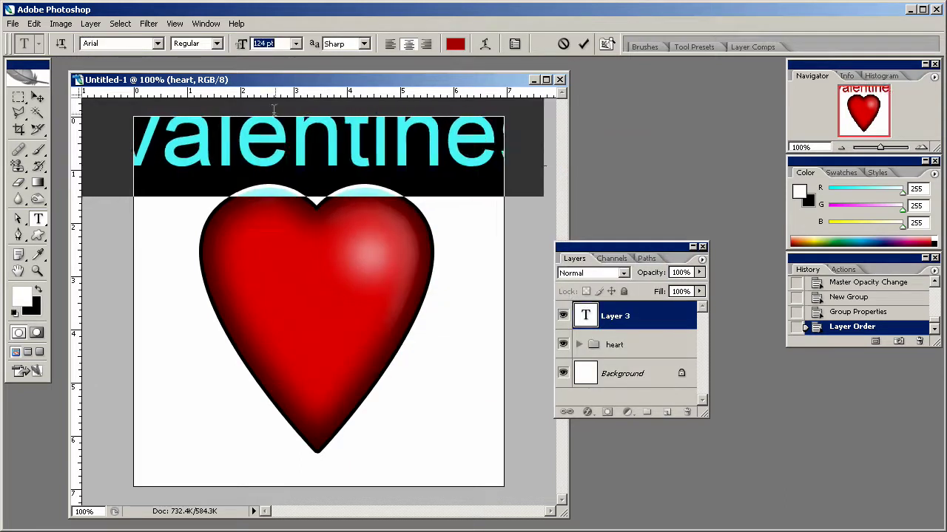
key(ctrl+alt+shift+comma)
key(ctrl+alt+shift+comma)
key(ctrl+alt+shift+comma)
key(ctrl+alt+shift+comma)
key(ctrl+alt+shift+comma)
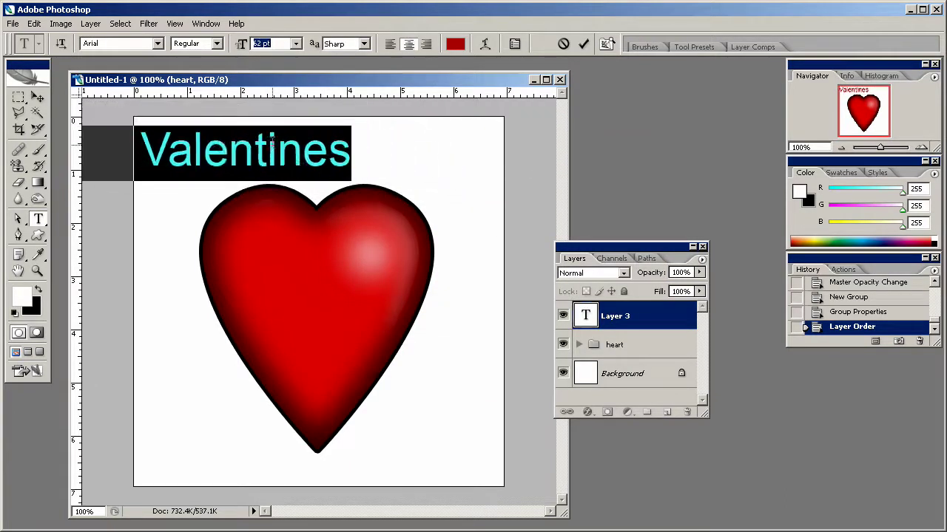
key(ctrl+shift+comma)
Step: Warp the text into an Arc style with Bend +50
click(485, 45)
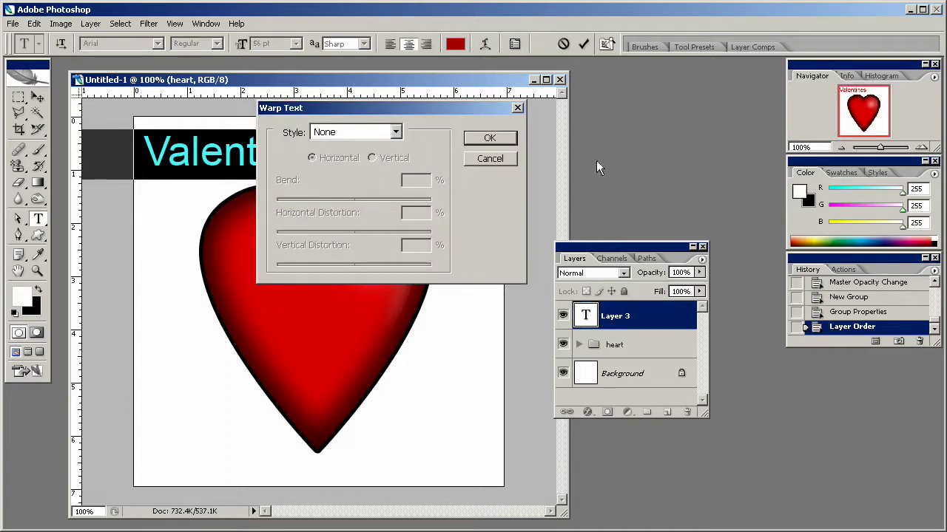
click(369, 133)
click(341, 174)
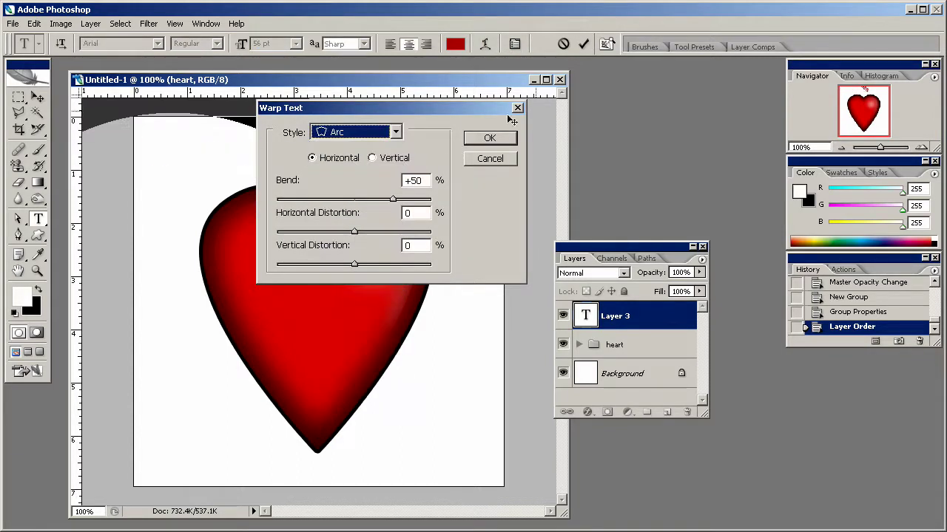
click(491, 139)
click(38, 97)
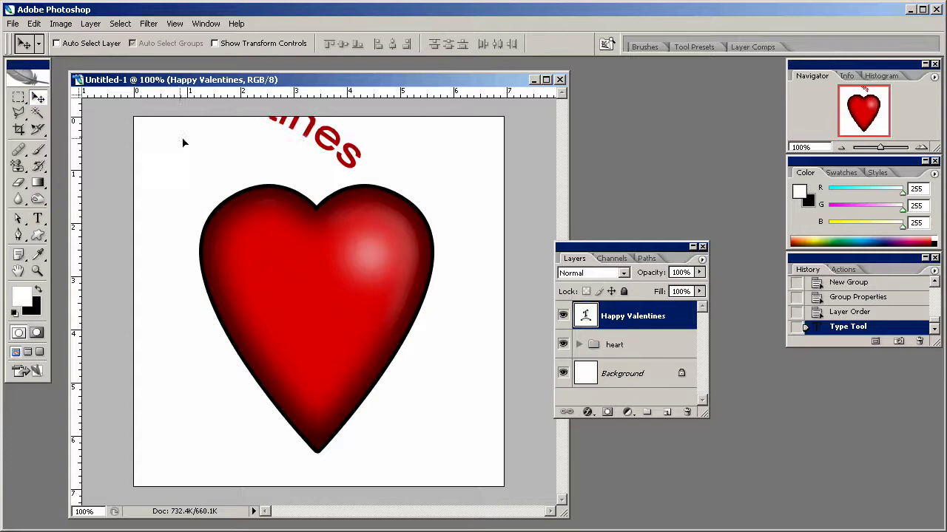
Step: Scale the arched text down to fit and move it toward the heart
click(318, 191)
key(ctrl+t)
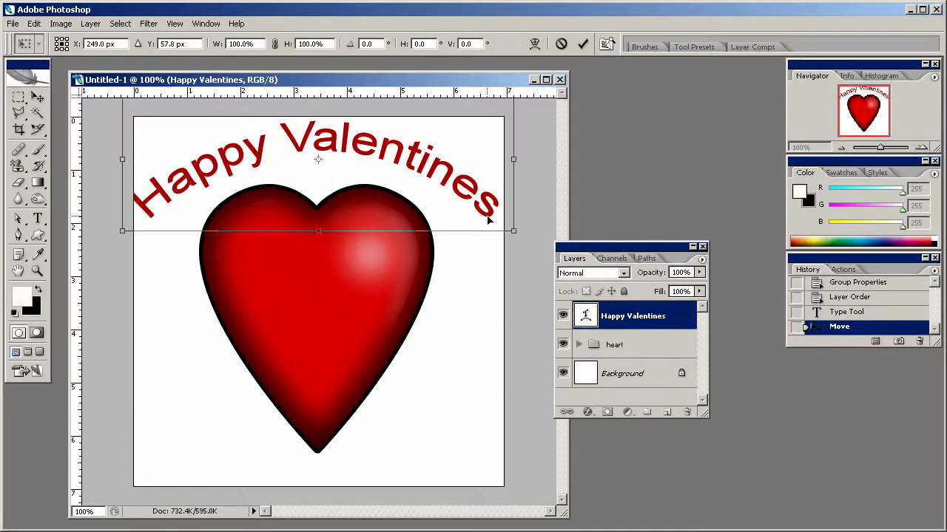
drag(510, 226, 469, 214)
key(Return)
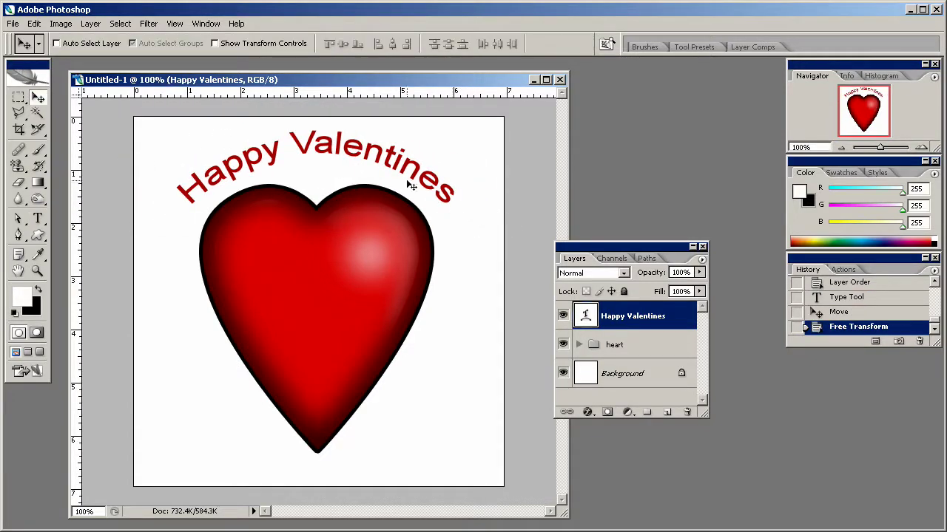
drag(406, 179, 401, 179)
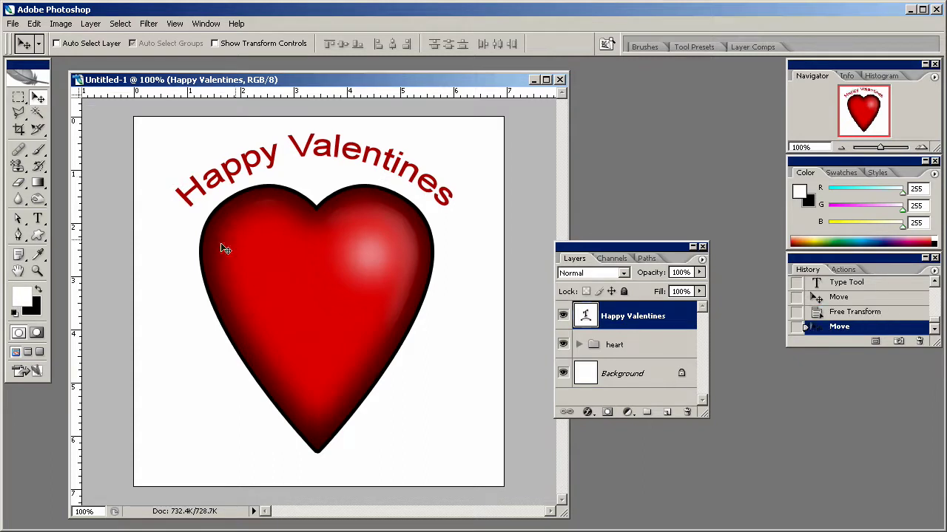
Step: Recolor the word 'Valentines' blue (1783b6), keeping 'Happy' dark red
click(38, 219)
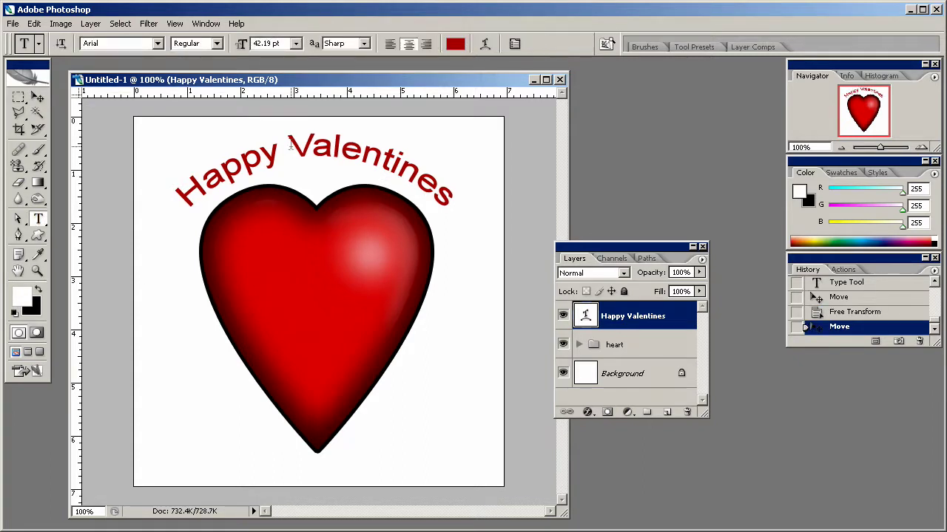
drag(290, 145, 475, 200)
click(465, 46)
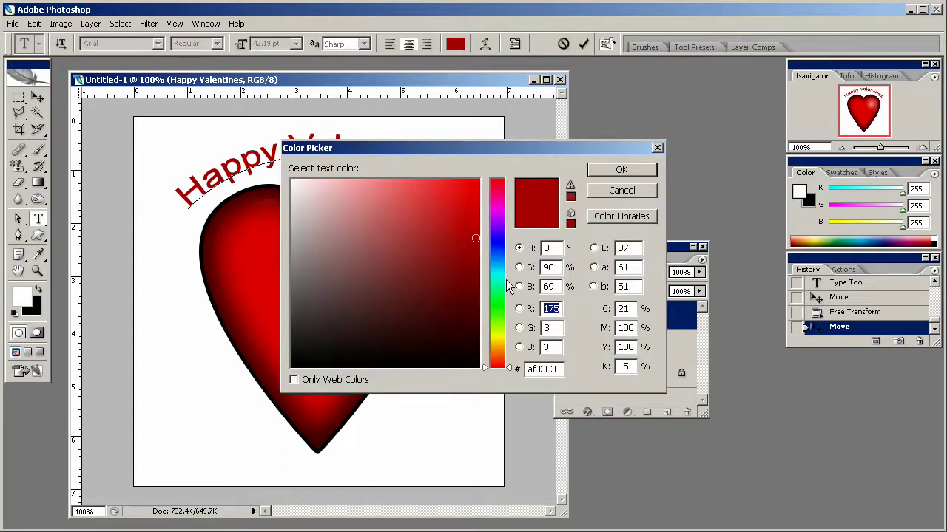
drag(496, 266, 497, 263)
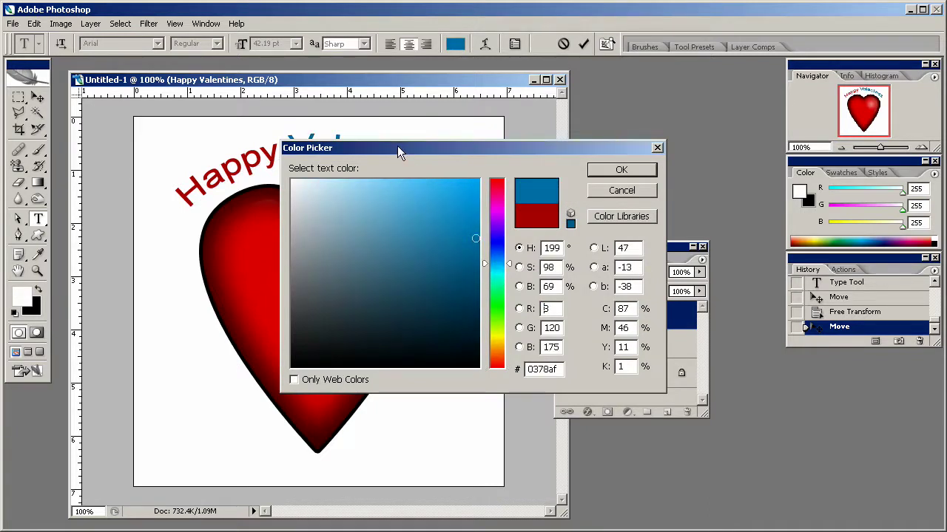
drag(397, 148, 366, 259)
drag(442, 346, 430, 340)
click(592, 281)
click(629, 345)
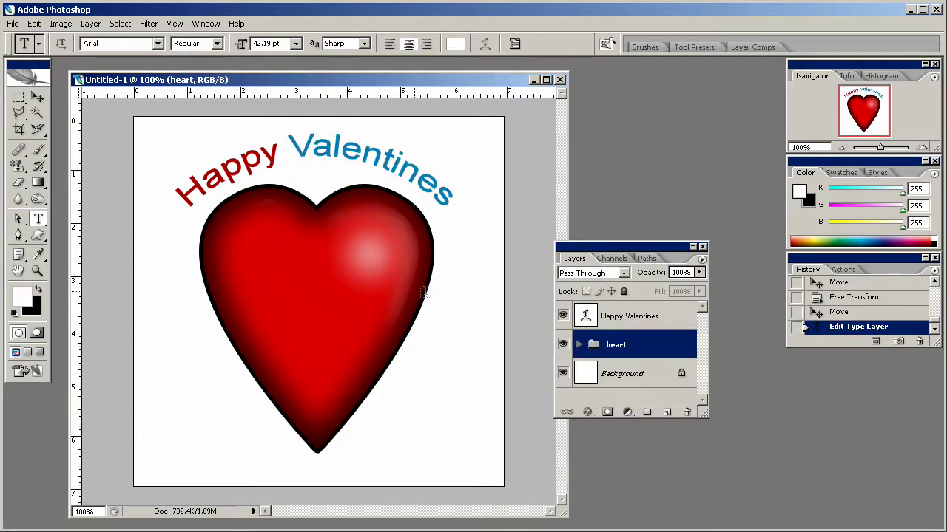
Step: Scale the heart group down to about 86%
key(ctrl+t)
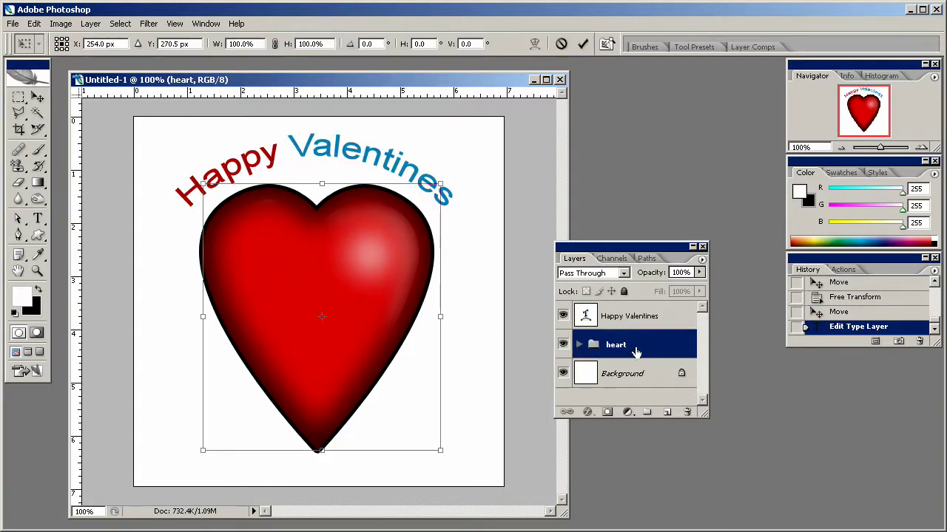
drag(443, 455, 422, 433)
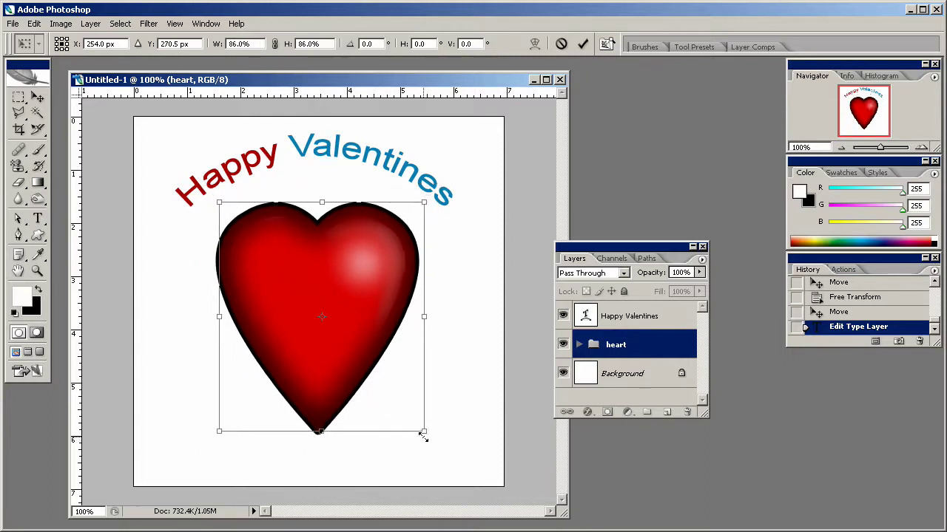
key(Return)
key(t)
key(v)
Step: Squash the heart vertically and nudge it up under the arched text
key(ctrl+t)
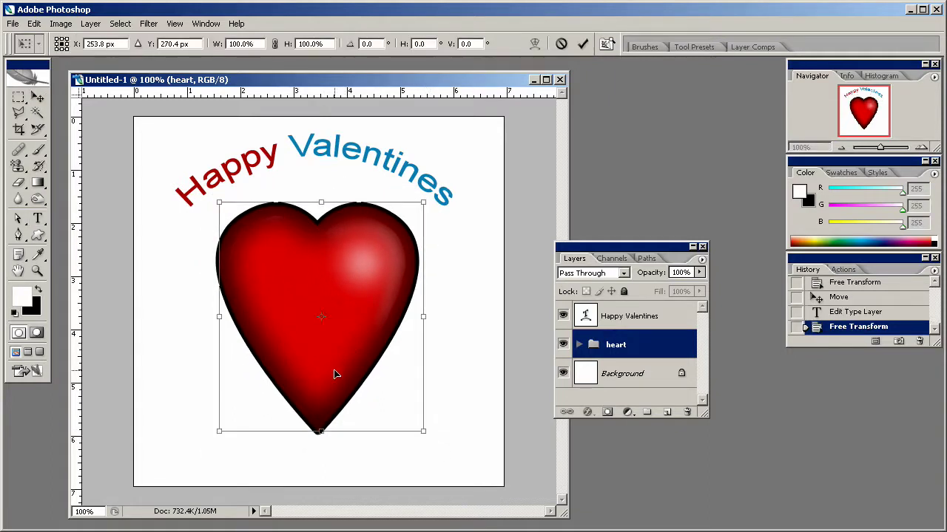
drag(316, 433, 318, 399)
key(Return)
key(shift+Up)
key(shift+Up)
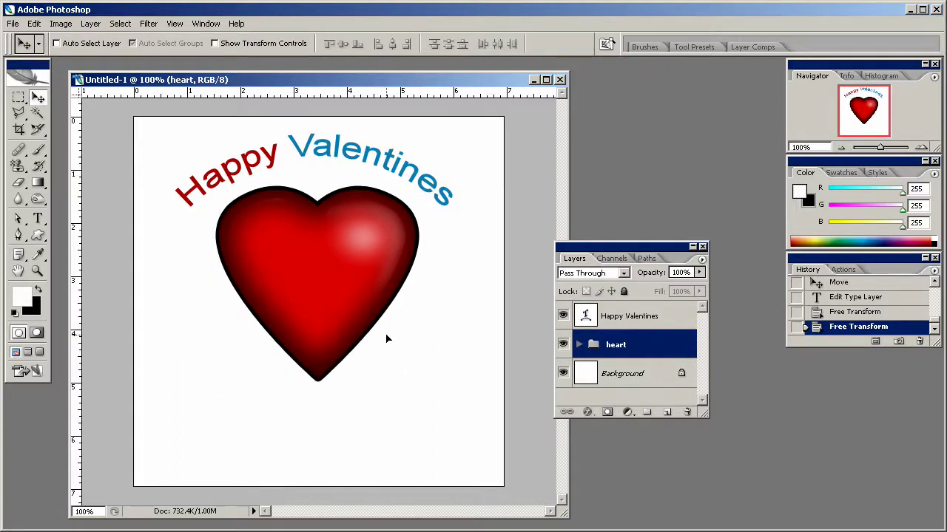
key(Down)
key(Down)
key(Down)
key(Down)
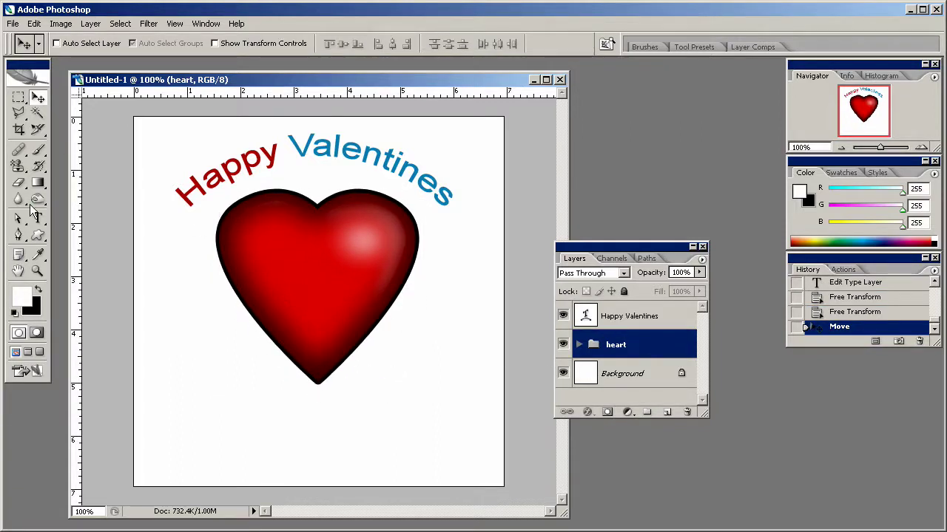
Step: Draw a zigzag Polygonal Lasso selection through the heart enclosing its left half
click(18, 112)
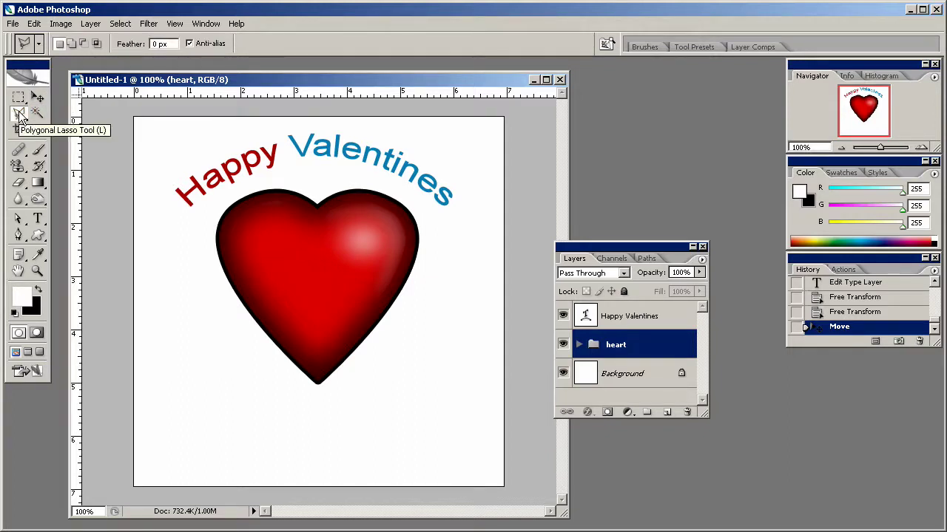
click(259, 112)
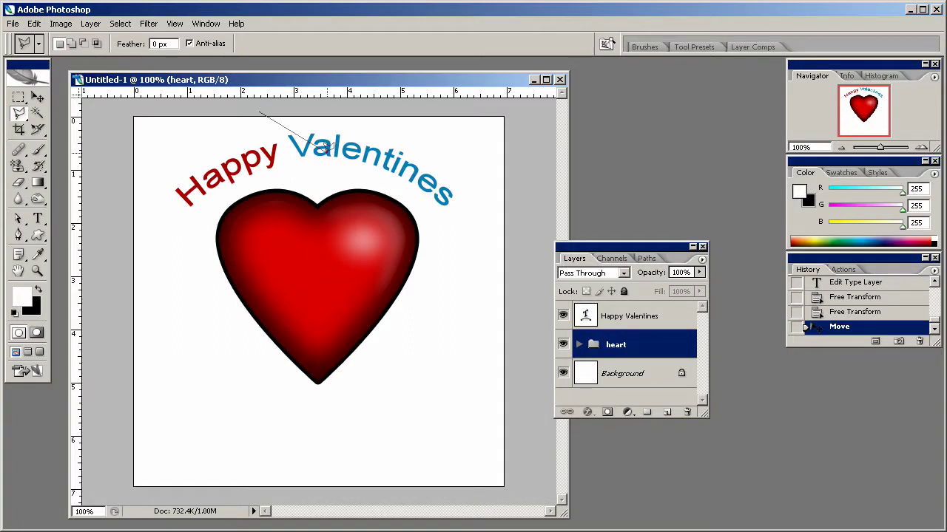
click(317, 205)
click(318, 224)
click(294, 450)
click(291, 484)
click(273, 494)
click(126, 491)
click(90, 446)
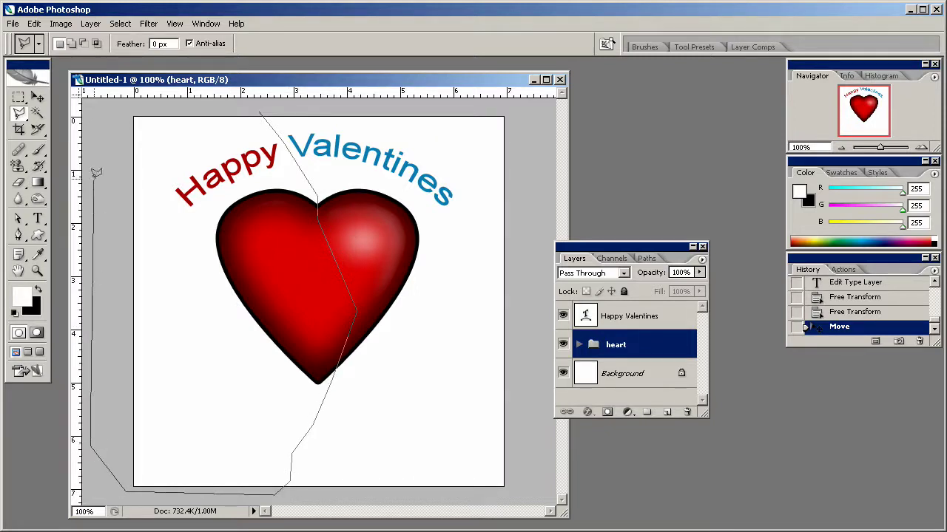
double_click(127, 91)
Step: Pick the Paint Bucket, add an empty Layer 3 and place it beneath the heart group
drag(38, 183, 87, 203)
click(666, 412)
mouse_move(647, 334)
mouse_down()
mouse_move(647, 380)
mouse_move(646, 342)
mouse_move(630, 387)
mouse_up()
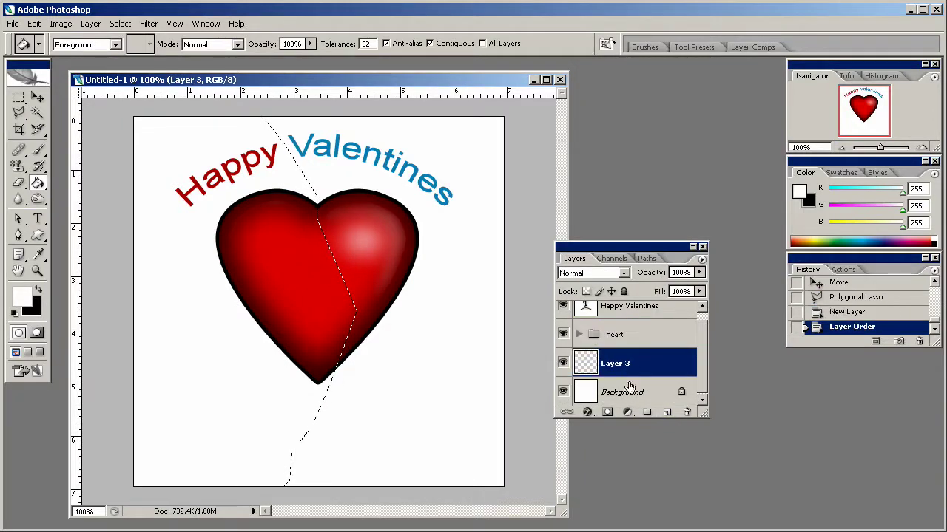